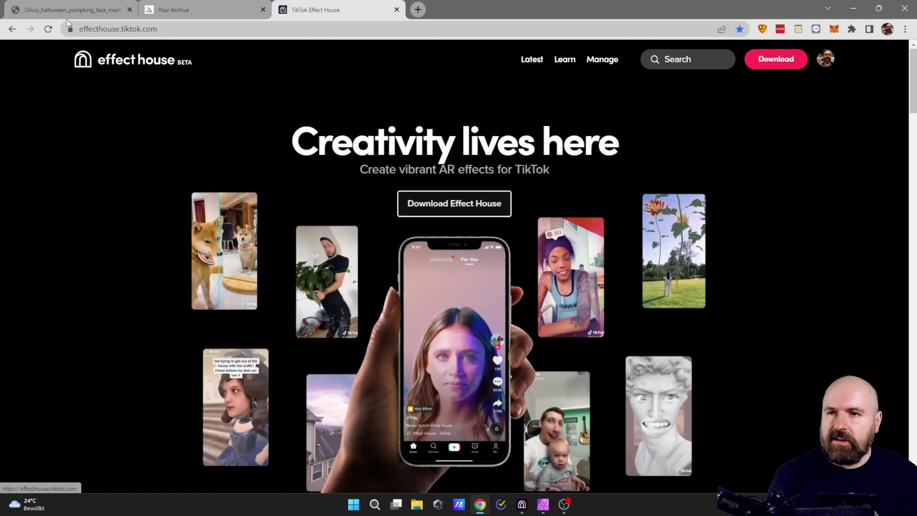
# View the jack-o'-lantern street image in the Midjourney archive, then return to the Effect House page
pyautogui.click(56, 6)
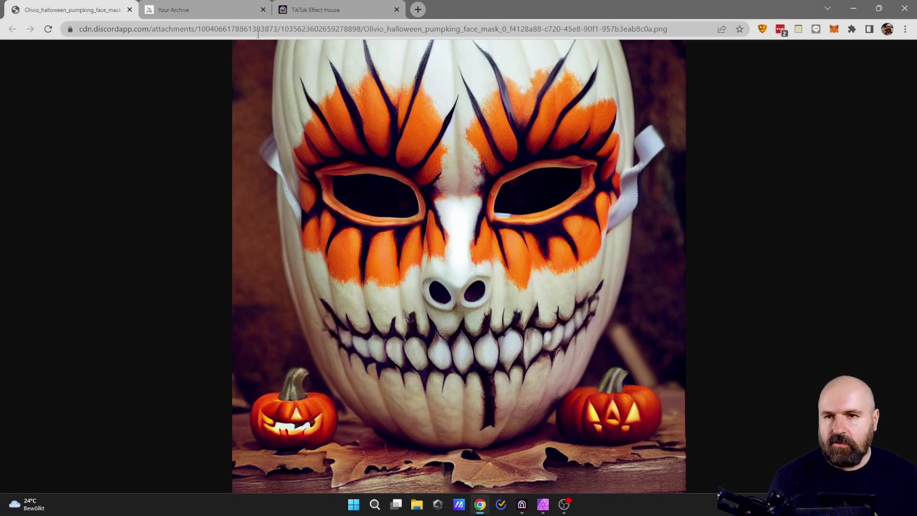
pyautogui.click(212, 12)
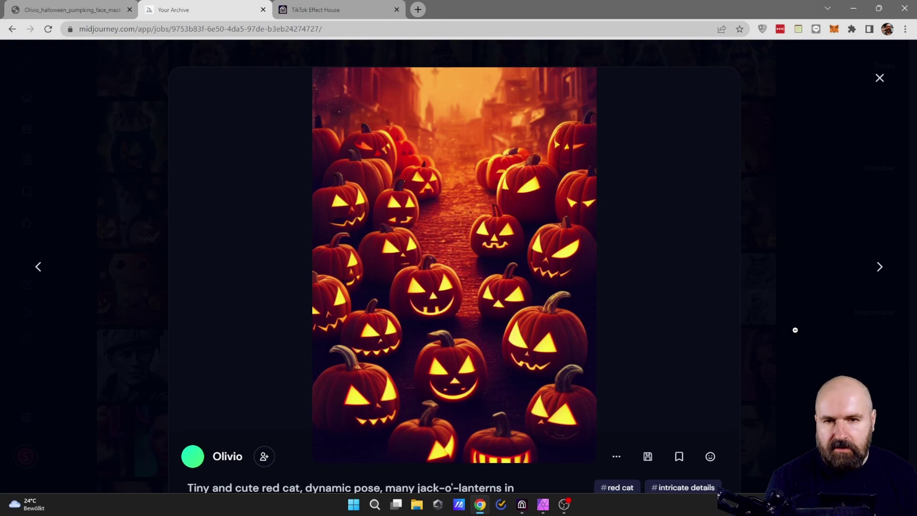
pyautogui.click(334, 10)
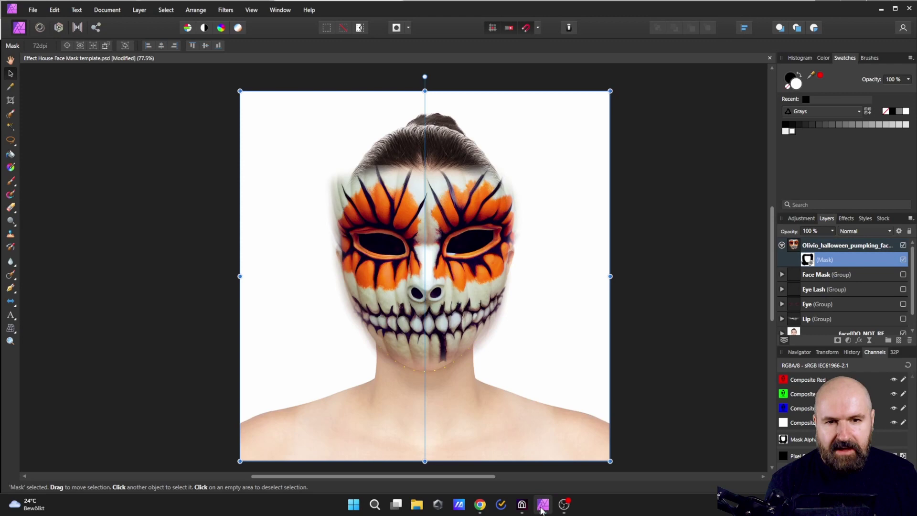
# In Affinity Photo, hide the pumpkin face paint layer and fit the whole template in view
pyautogui.click(543, 504)
pyautogui.click(902, 245)
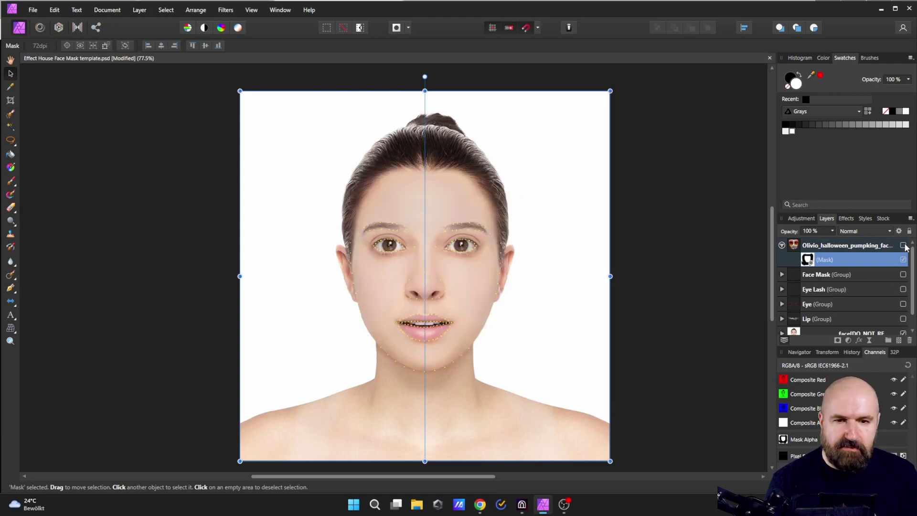
pyautogui.hotkey('ctrl', '0')
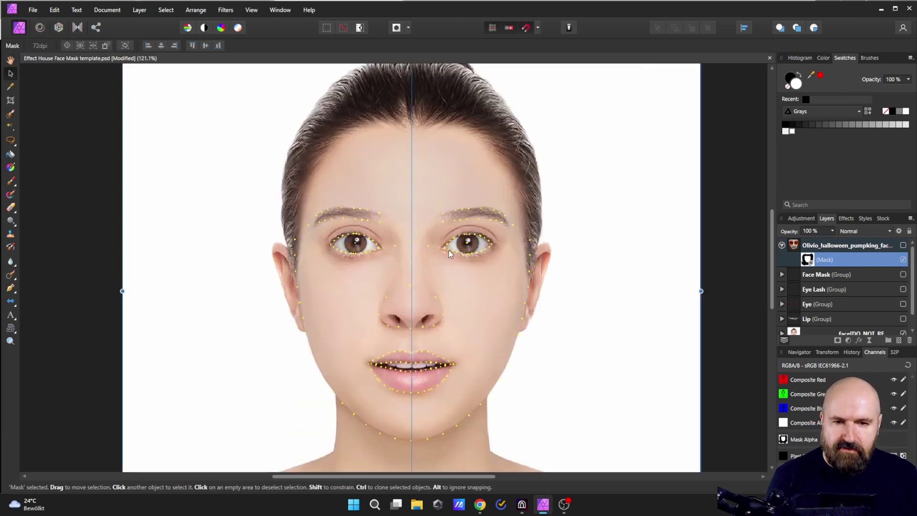
pyautogui.click(683, 306)
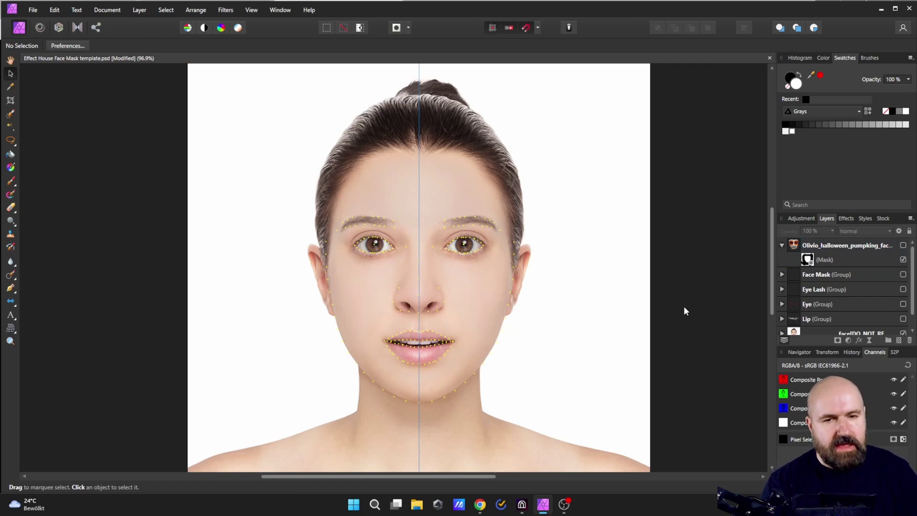
# Expand the face group and hide Skintone_01 and Skintone_02 to show the Skintone_03 face
pyautogui.scroll(-1, 866, 266)
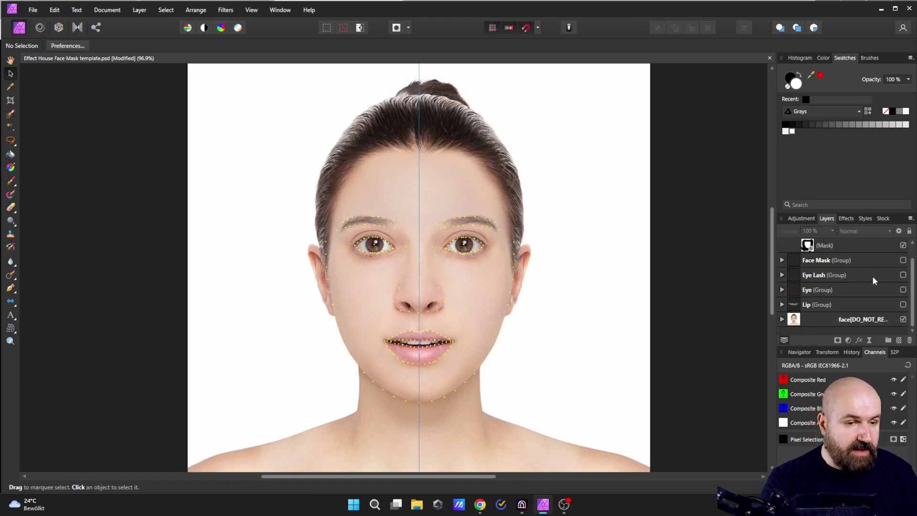
pyautogui.click(782, 318)
pyautogui.scroll(-3, 848, 304)
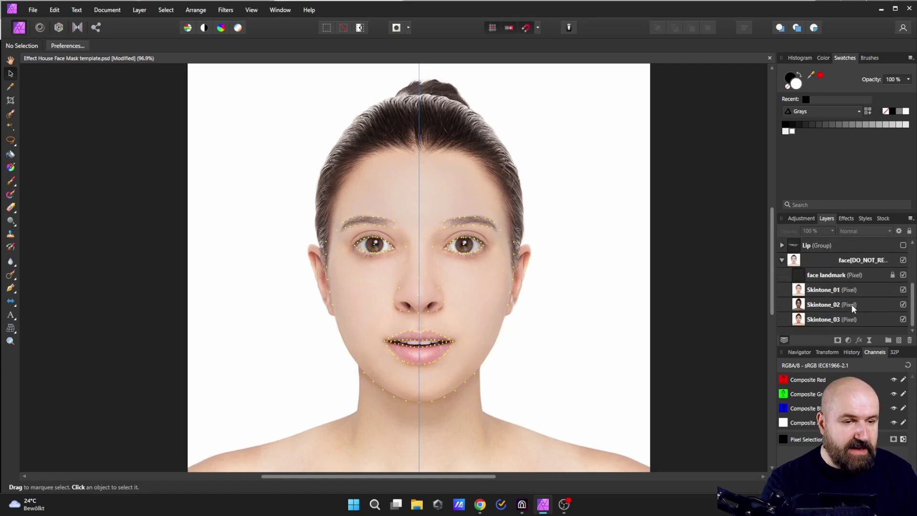
pyautogui.click(903, 290)
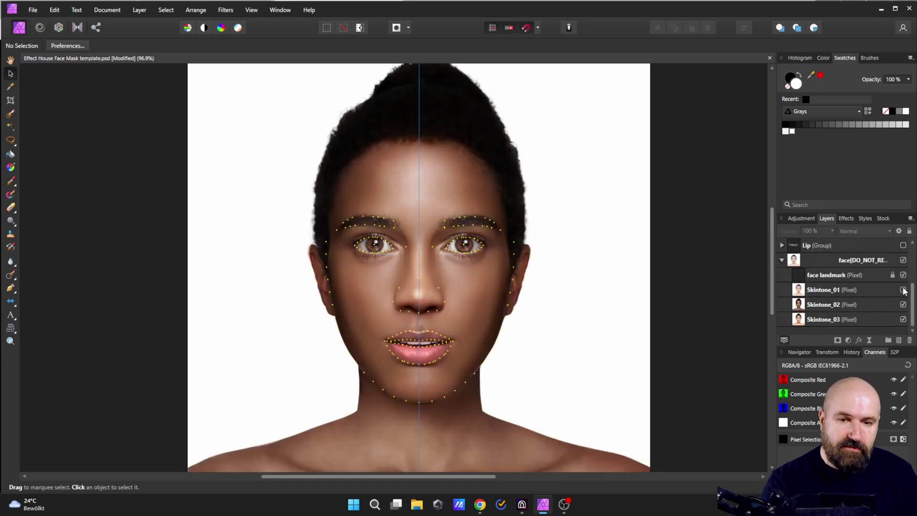
pyautogui.click(903, 290)
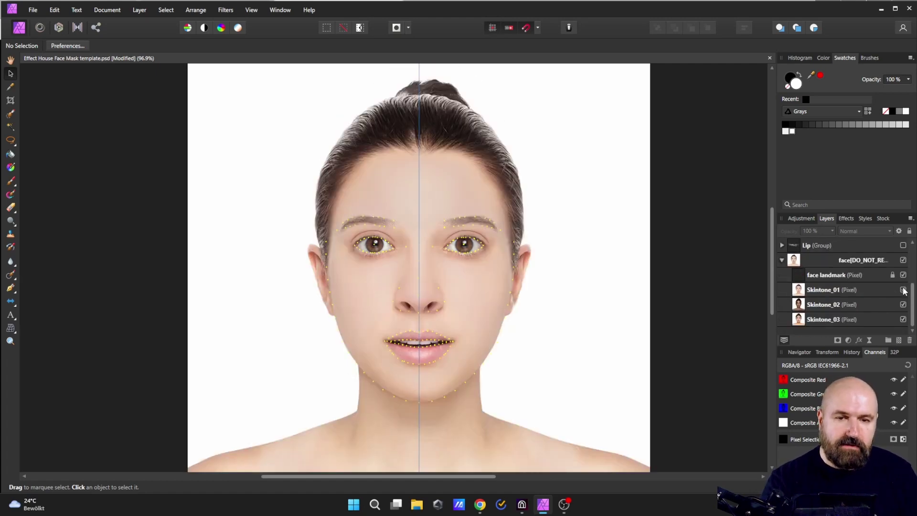
pyautogui.click(902, 289)
pyautogui.click(903, 304)
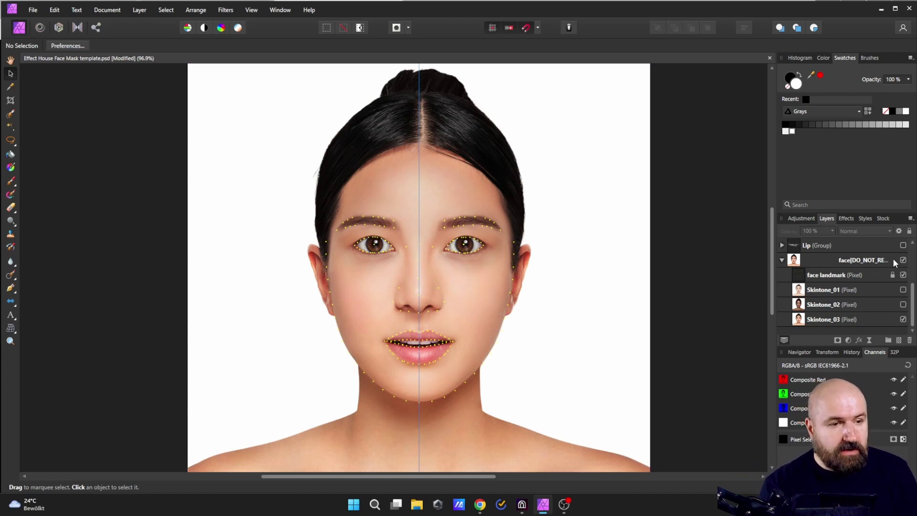
pyautogui.scroll(3, 845, 258)
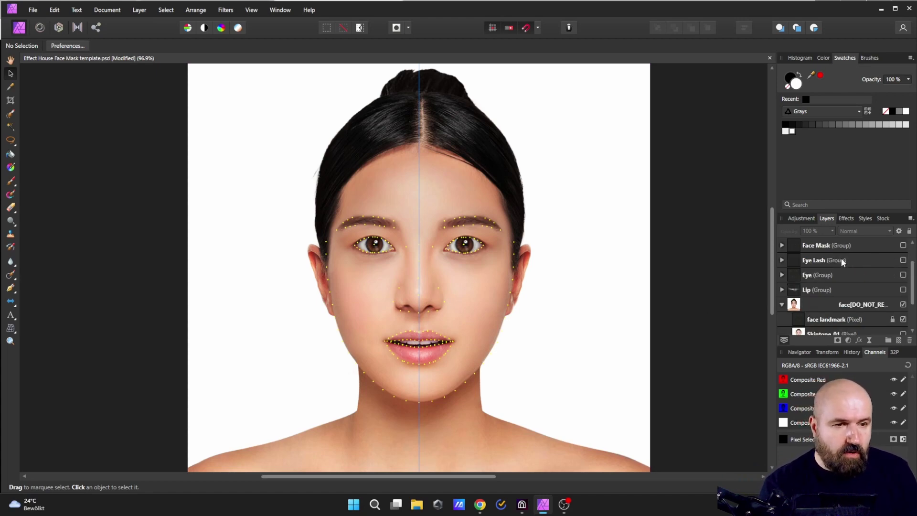
pyautogui.keyDown('ctrl'); pyautogui.scroll(4, 446, 280); pyautogui.keyUp('ctrl')
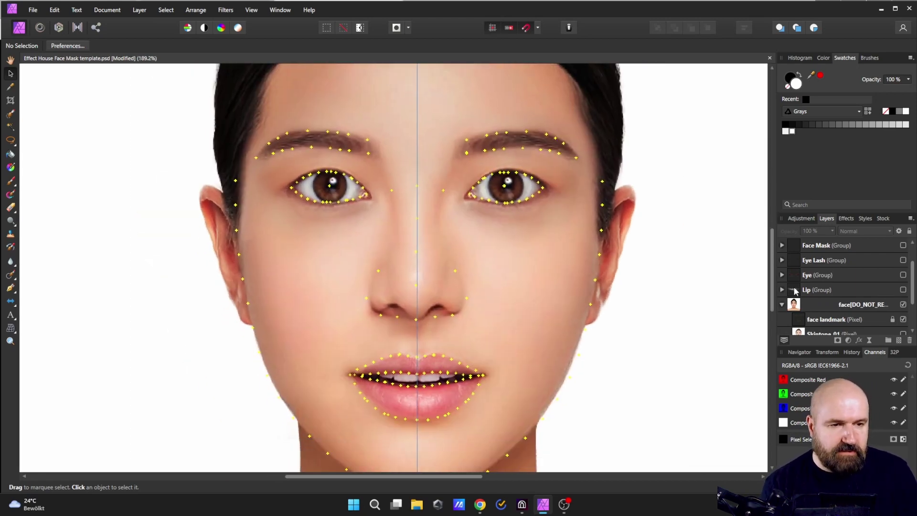
pyautogui.click(781, 290)
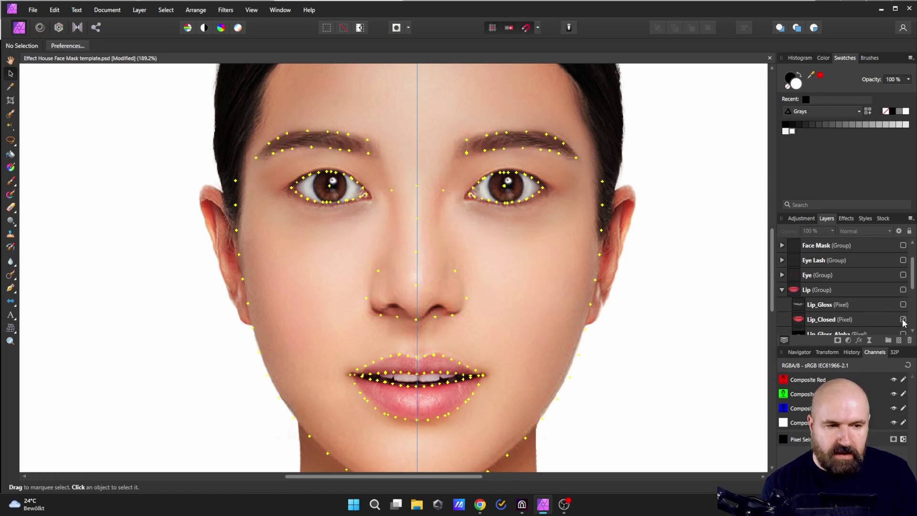
pyautogui.click(902, 290)
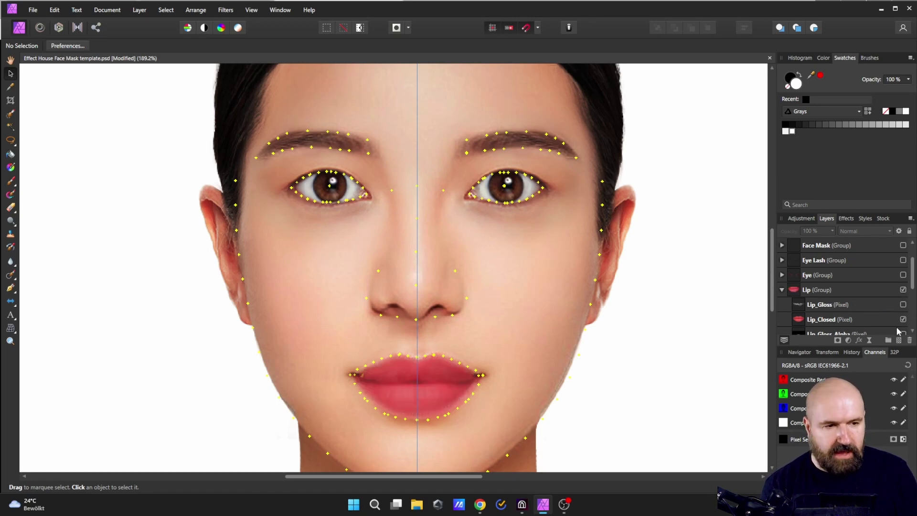
pyautogui.click(902, 319)
pyautogui.click(902, 304)
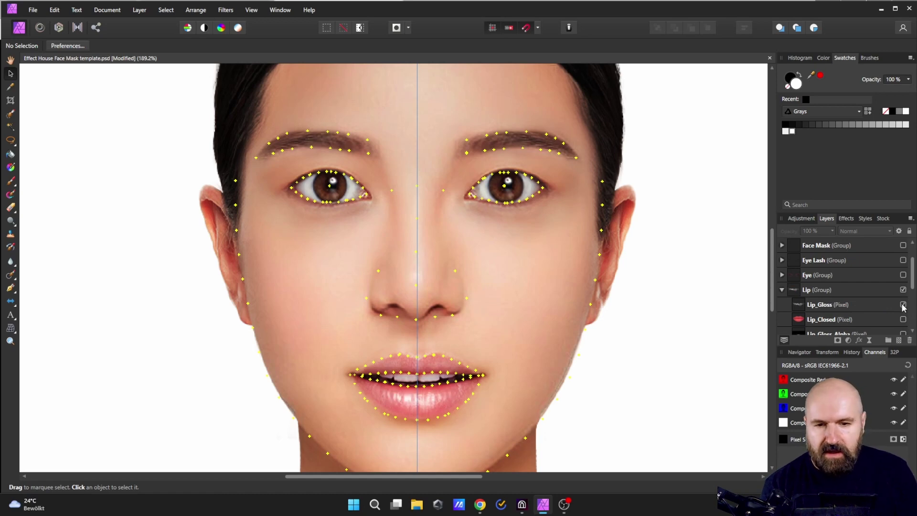
pyautogui.click(902, 304)
pyautogui.click(902, 304)
pyautogui.click(903, 304)
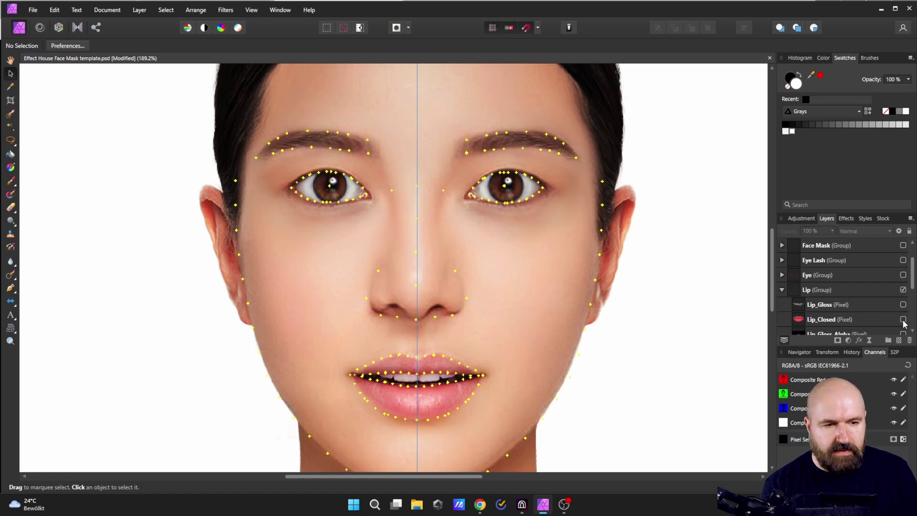
pyautogui.click(902, 319)
pyautogui.click(902, 319)
pyautogui.click(902, 319)
pyautogui.click(903, 319)
pyautogui.click(782, 290)
pyautogui.click(903, 275)
pyautogui.click(903, 275)
pyautogui.click(902, 275)
pyautogui.click(902, 276)
pyautogui.click(903, 275)
pyautogui.click(903, 276)
pyautogui.click(903, 260)
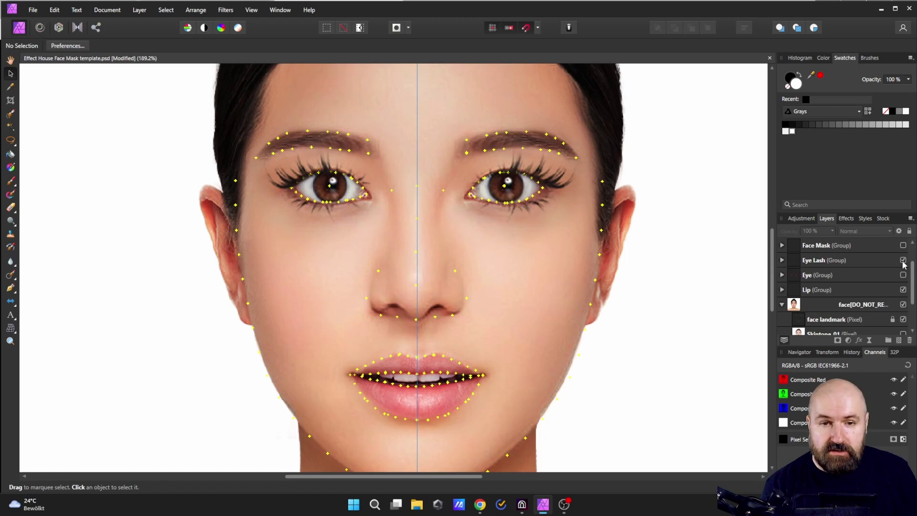
pyautogui.click(902, 261)
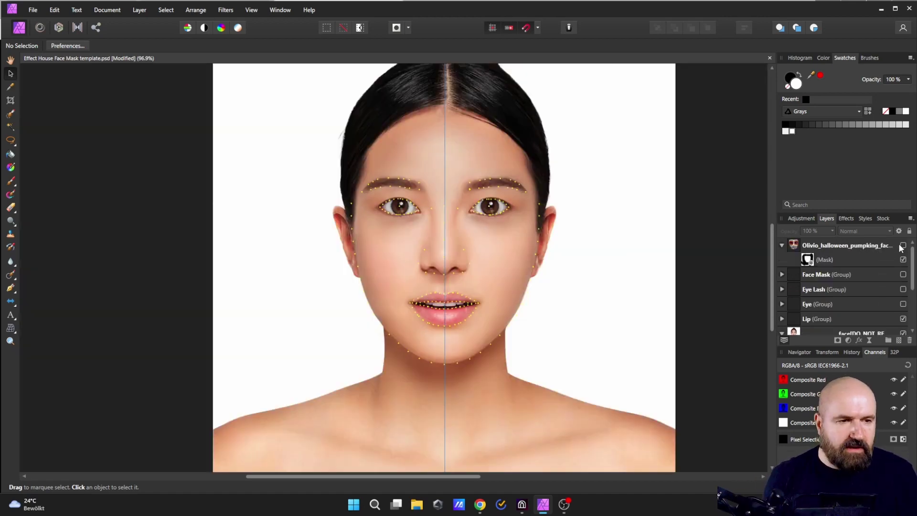
# Show the pumpkin mask layer again, toggle its mask off and on, and select it
pyautogui.click(902, 246)
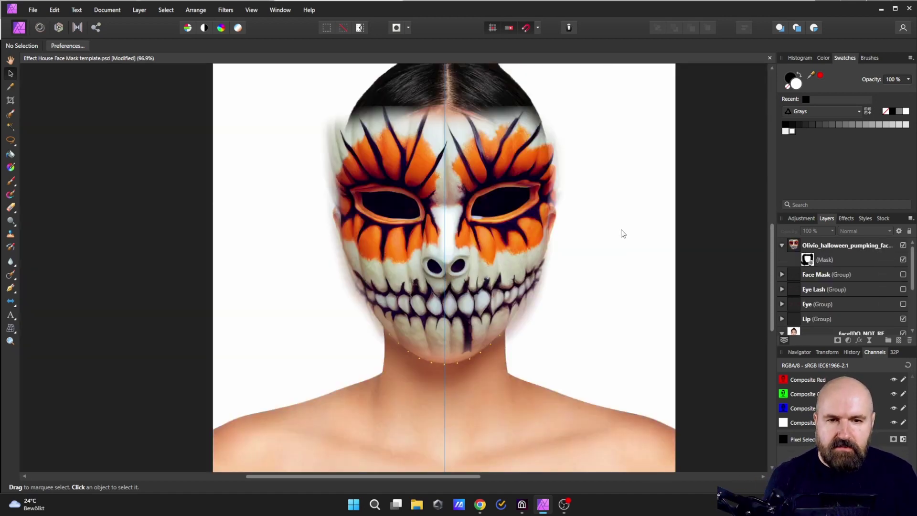
pyautogui.click(903, 260)
pyautogui.click(902, 259)
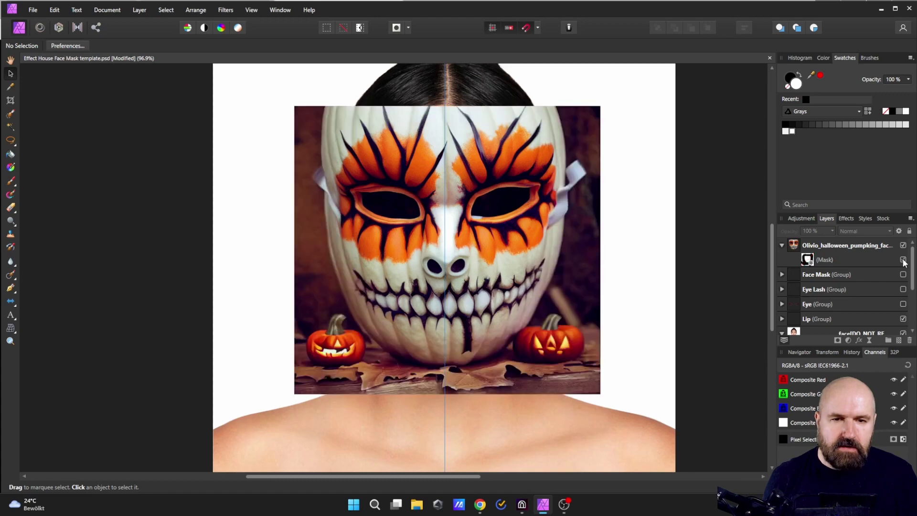
pyautogui.click(827, 246)
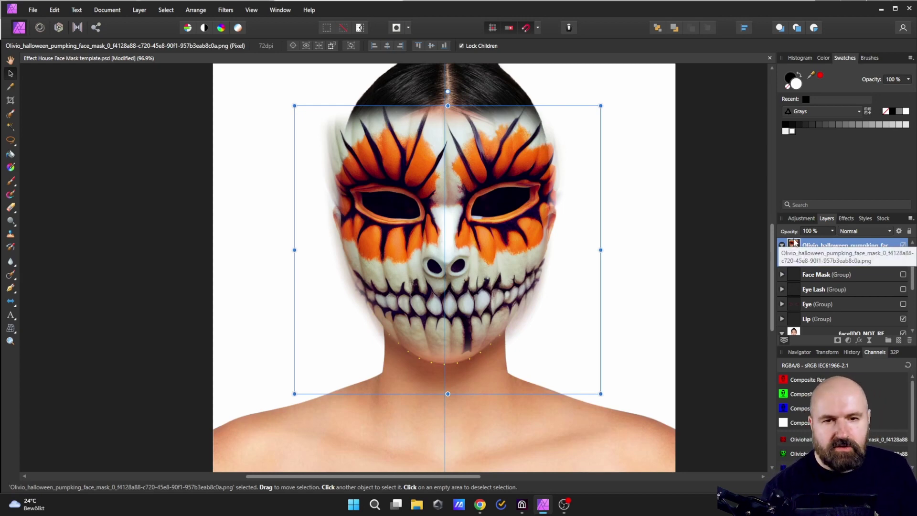
# Drop the pumpkin layer's opacity to 50% to check alignment, then restore it to 100%
pyautogui.moveTo(831, 230); pyautogui.dragTo(801, 245)
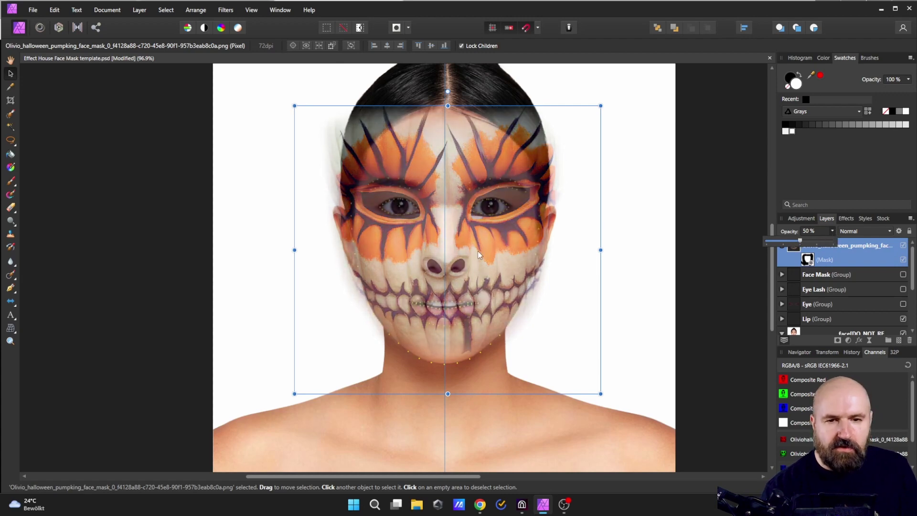
pyautogui.keyDown('ctrl'); pyautogui.scroll(4, 463, 234); pyautogui.keyUp('ctrl')
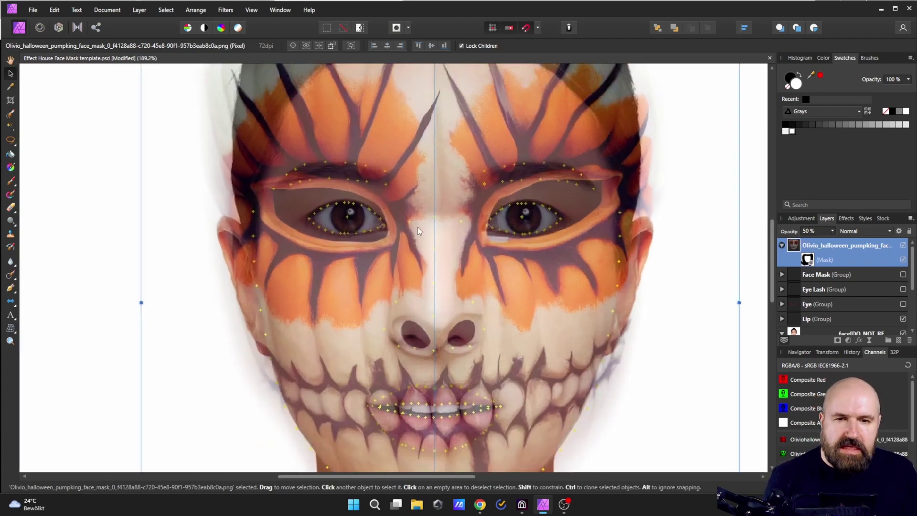
pyautogui.scroll(-2, 537, 206)
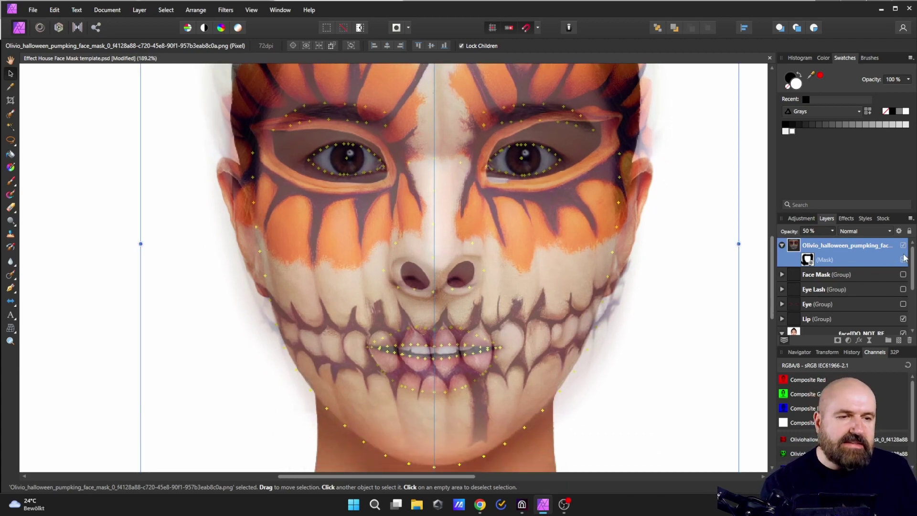
pyautogui.click(831, 233)
pyautogui.moveTo(834, 241); pyautogui.dragTo(885, 251)
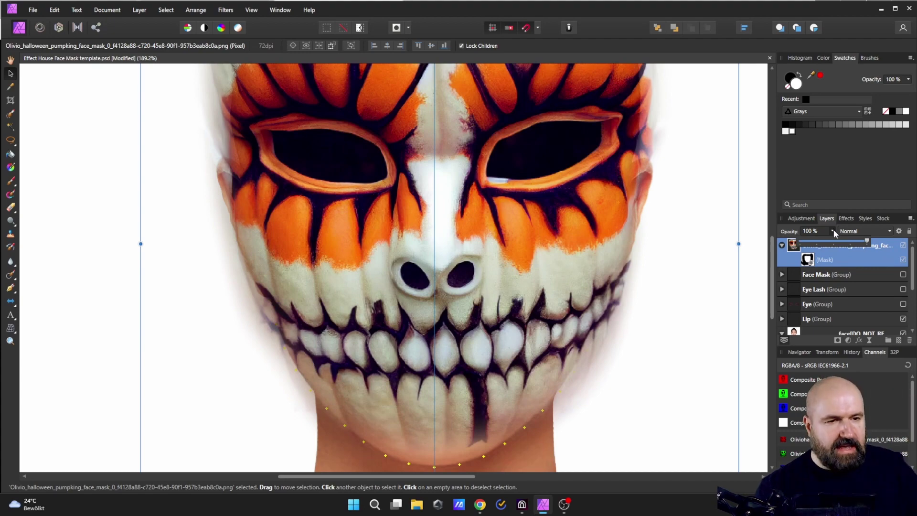
pyautogui.keyDown('ctrl'); pyautogui.scroll(-5, 663, 262); pyautogui.keyUp('ctrl')
pyautogui.keyDown('shift'); pyautogui.hscroll(4, 573, 248); pyautogui.keyUp('shift')
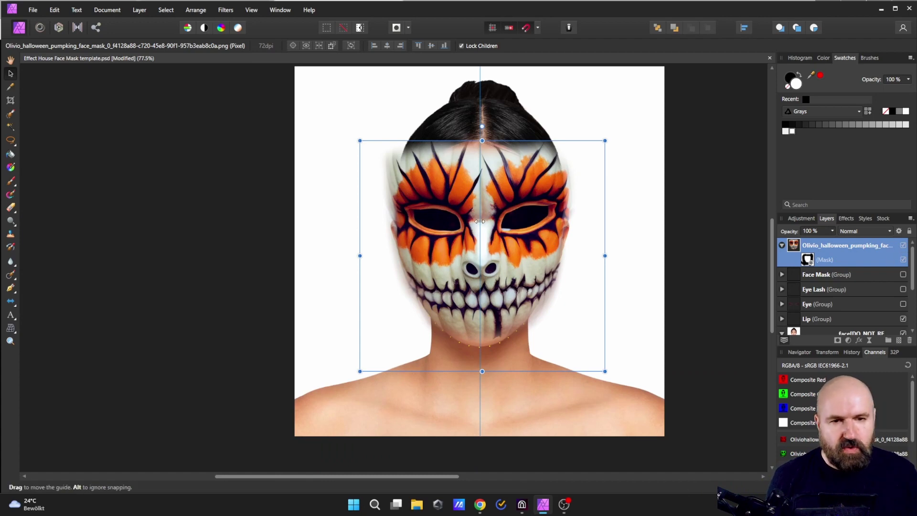
pyautogui.scroll(-3, 840, 286)
pyautogui.keyDown('ctrl'); pyautogui.scroll(1, 766, 234); pyautogui.keyUp('ctrl')
# Hide the face[DO_NOT_REMOVE] group, then glance at Help > About and the Document menu without changes
pyautogui.click(903, 260)
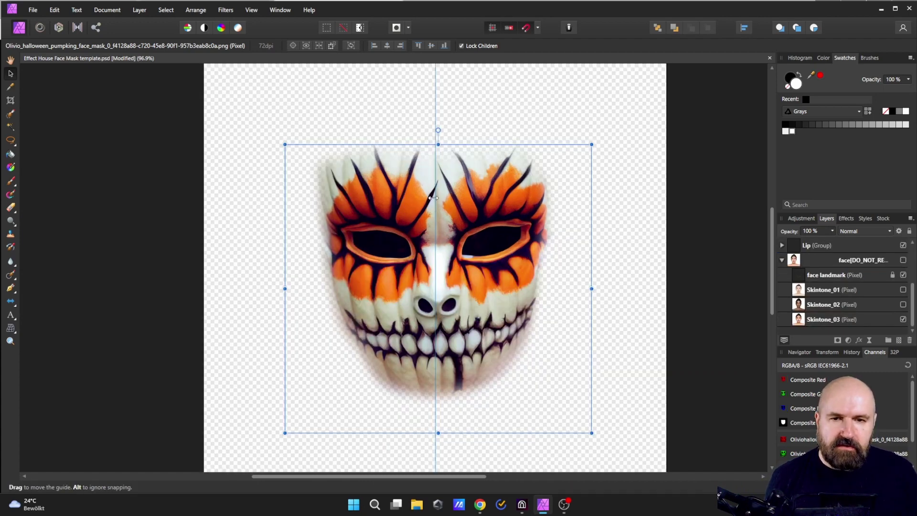
pyautogui.keyDown('shift'); pyautogui.hscroll(-1, 628, 256); pyautogui.keyUp('shift')
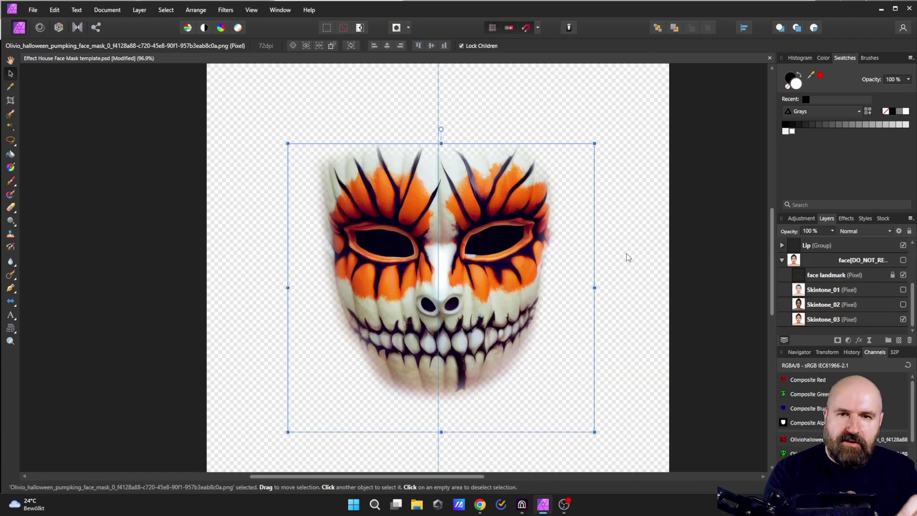
pyautogui.click(309, 9)
pyautogui.click(323, 84)
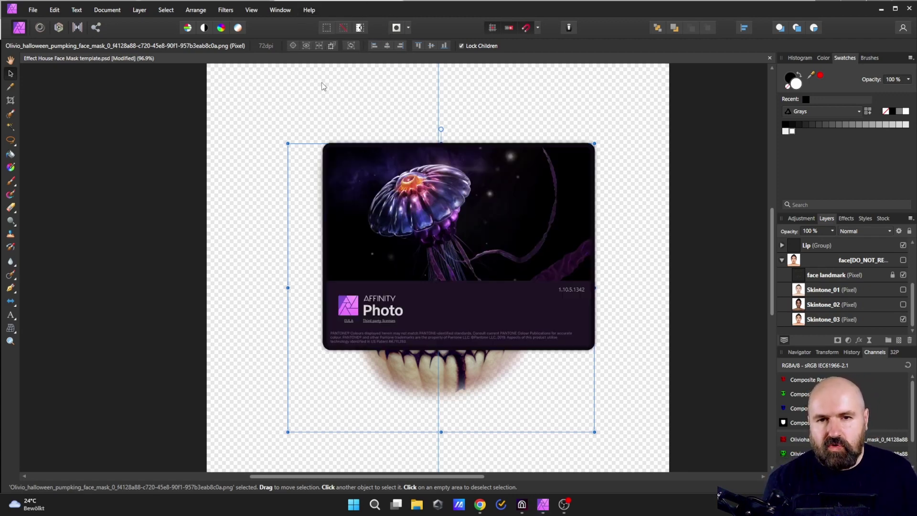
pyautogui.click(288, 218)
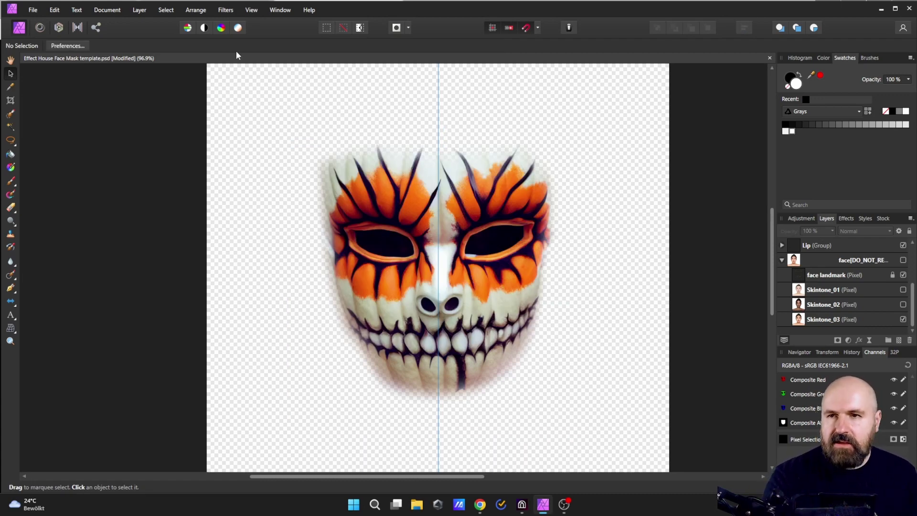
pyautogui.click(106, 10)
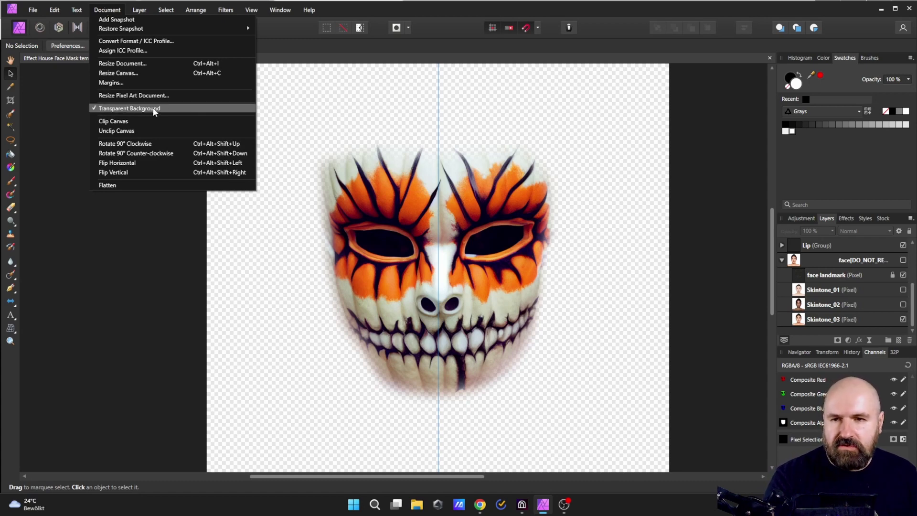
pyautogui.click(309, 228)
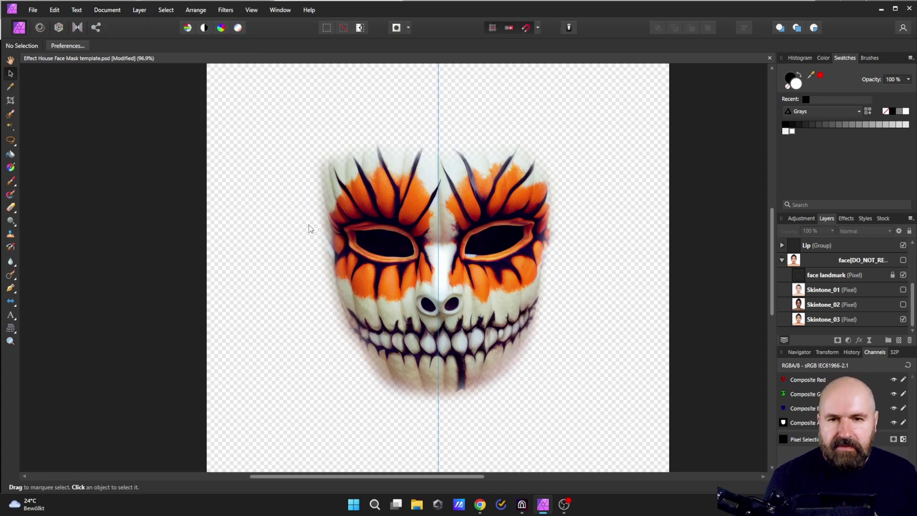
# Export the pumpkin skull mask through File > Export as a 1000 px PNG
pyautogui.click(33, 10)
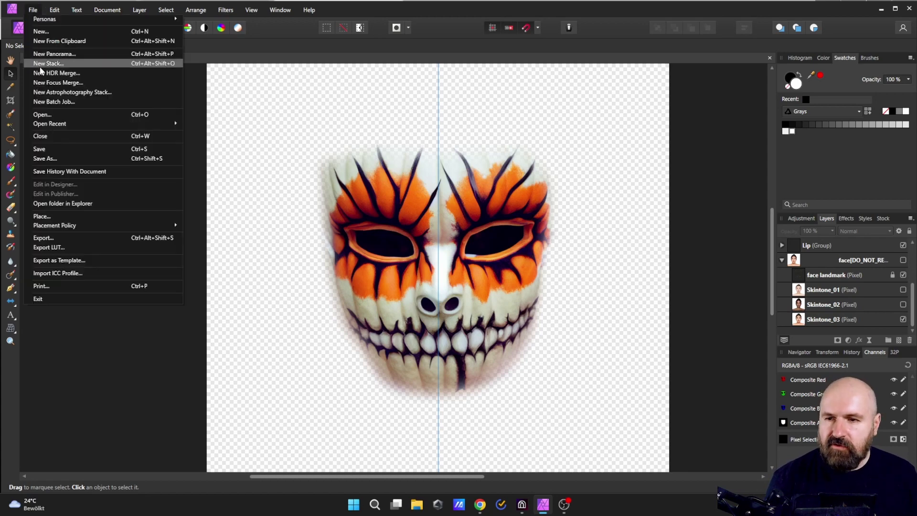
pyautogui.click(57, 238)
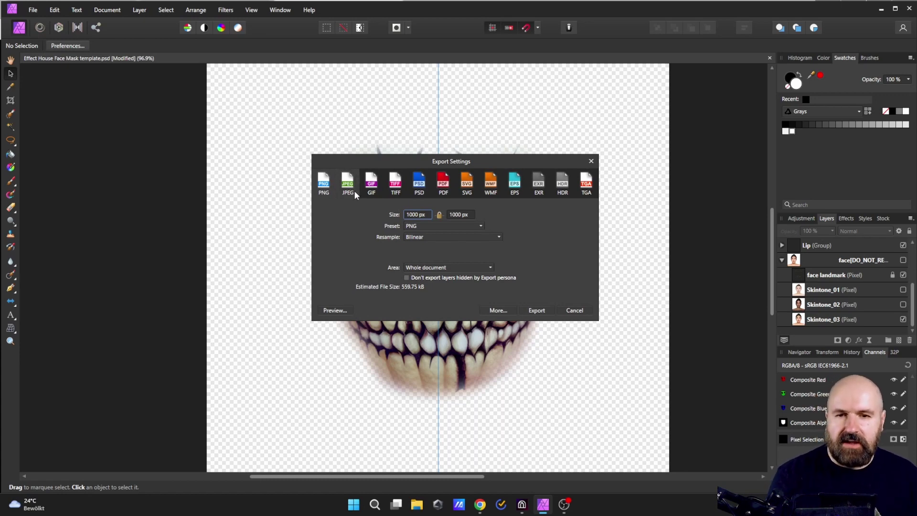
pyautogui.click(536, 310)
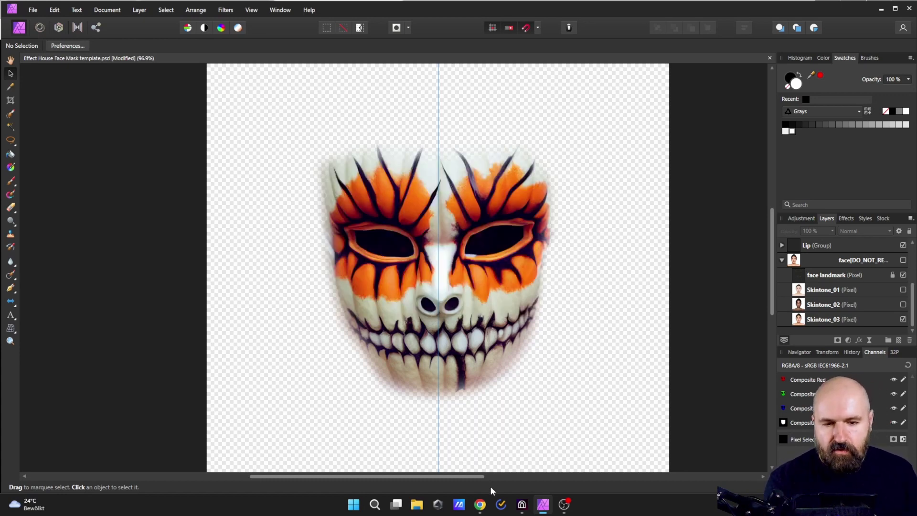
pyautogui.click(480, 505)
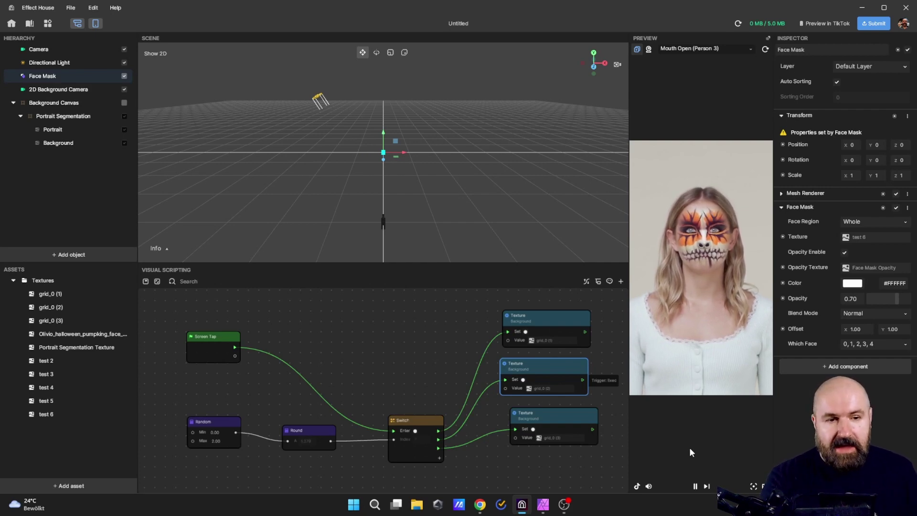
# Select the Background Canvas in the Hierarchy to view its settings, then open the File menu
pyautogui.click(53, 103)
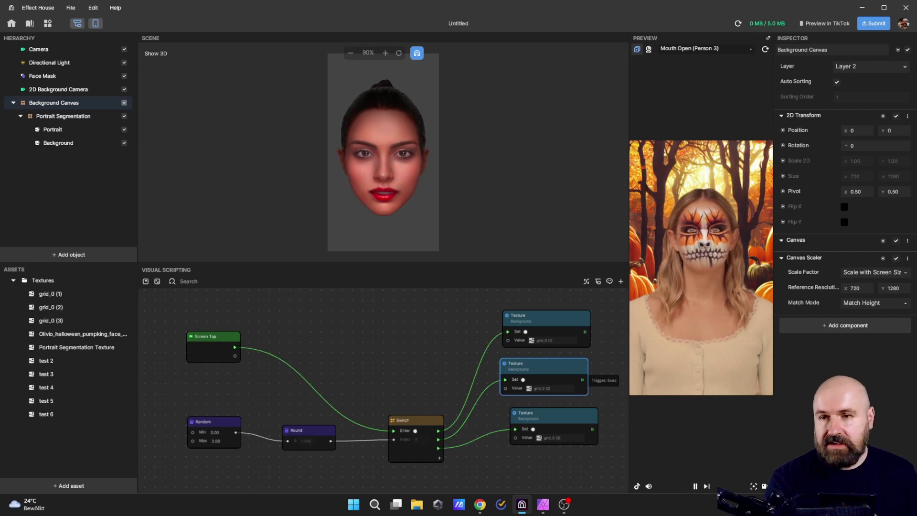
pyautogui.click(72, 8)
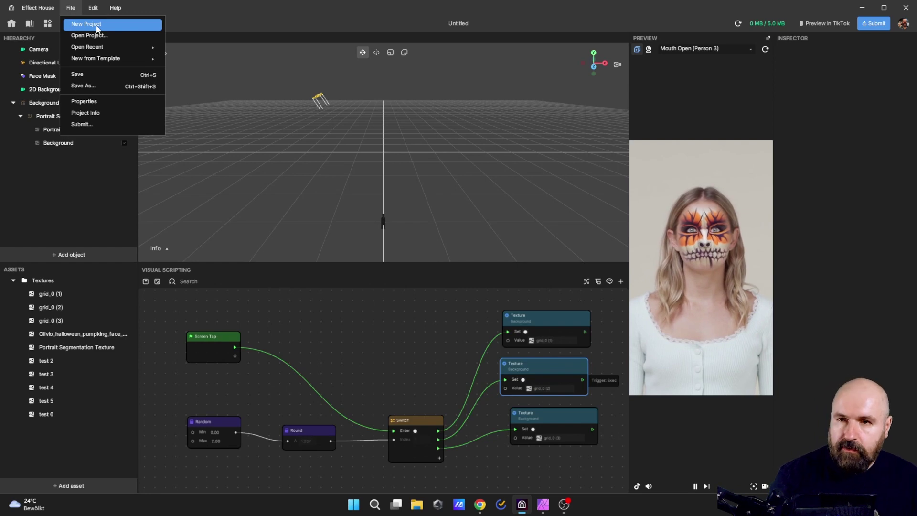
# Look at Face Effects > Face Mask in the add menu, then select the Face Mask object (test 6, 0.70 opacity)
pyautogui.click(46, 192)
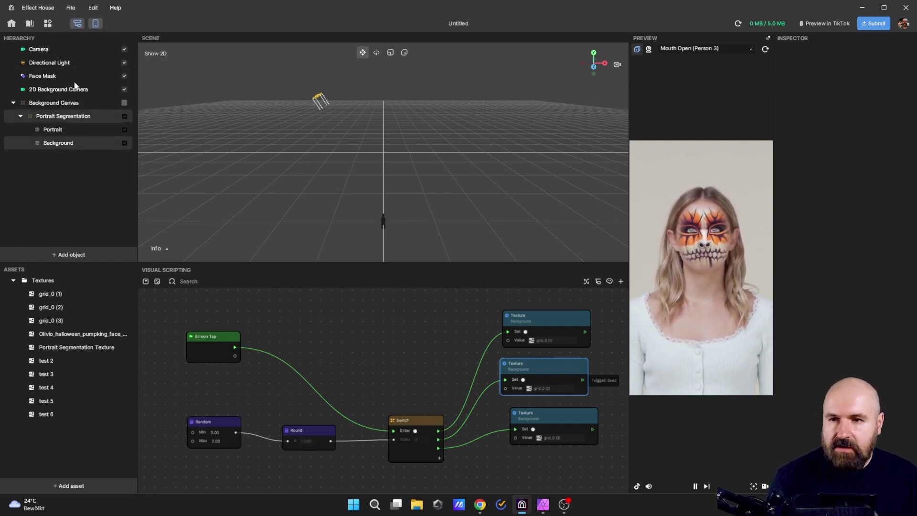
pyautogui.rightClick(42, 178)
pyautogui.moveTo(71, 253)
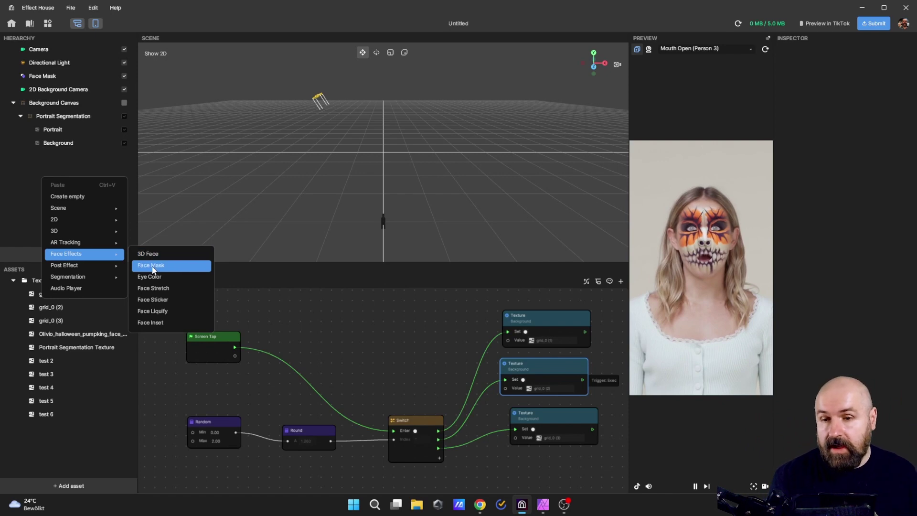
pyautogui.click(6, 207)
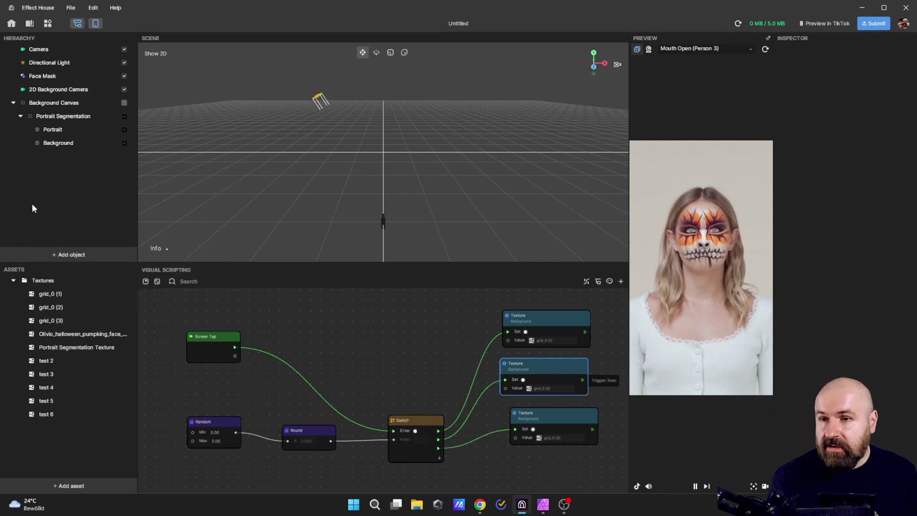
pyautogui.click(38, 77)
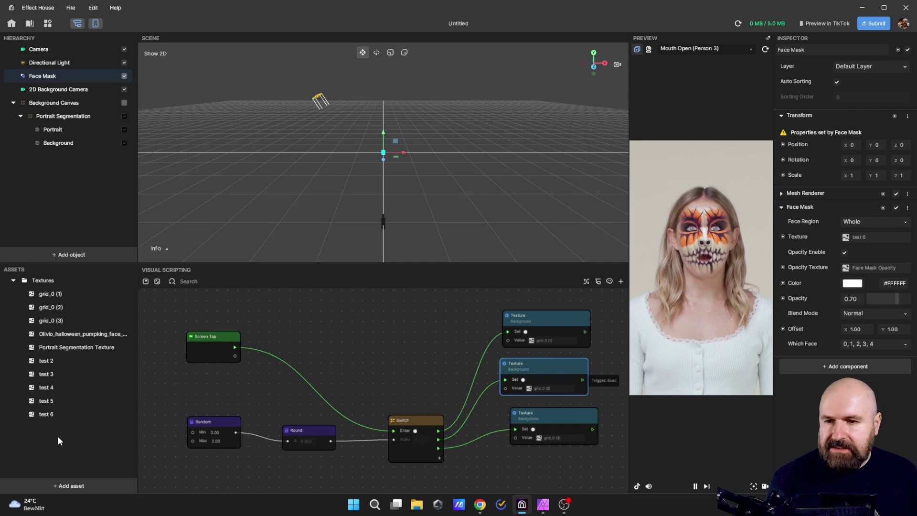
pyautogui.click(853, 233)
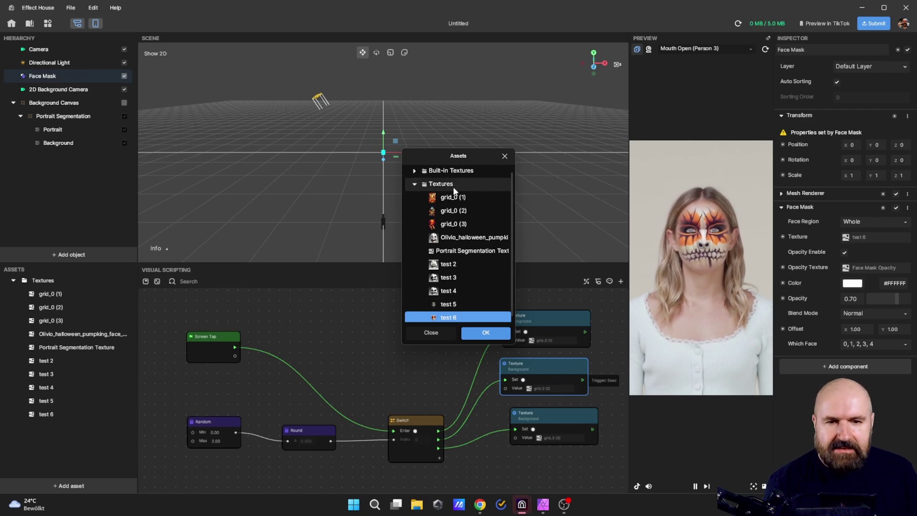
pyautogui.click(504, 157)
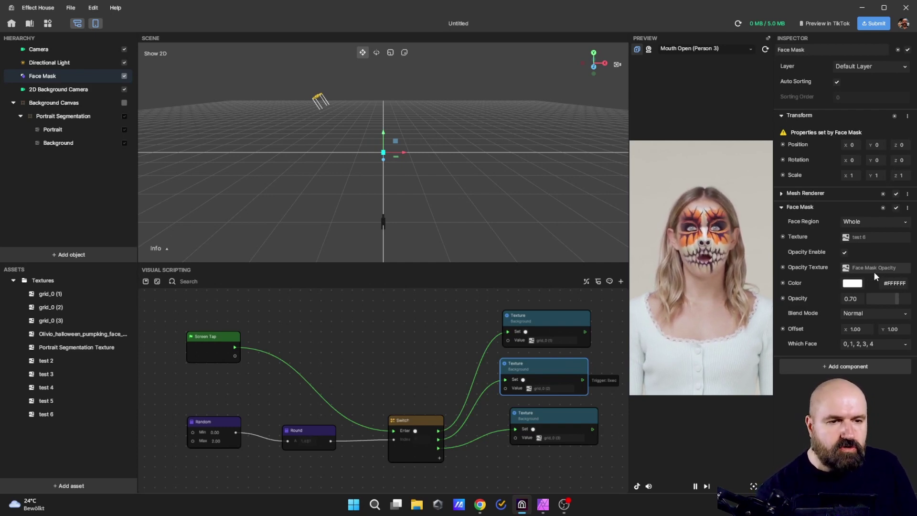
pyautogui.click(845, 252)
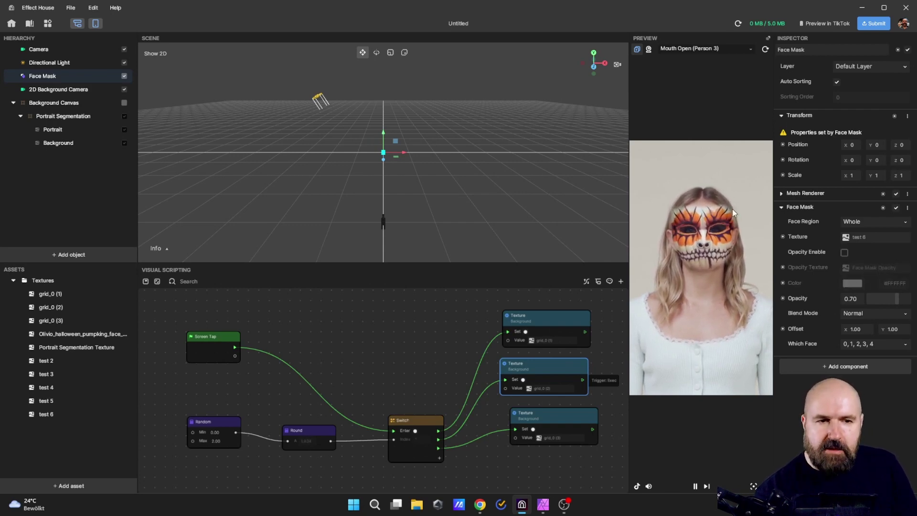
pyautogui.click(844, 252)
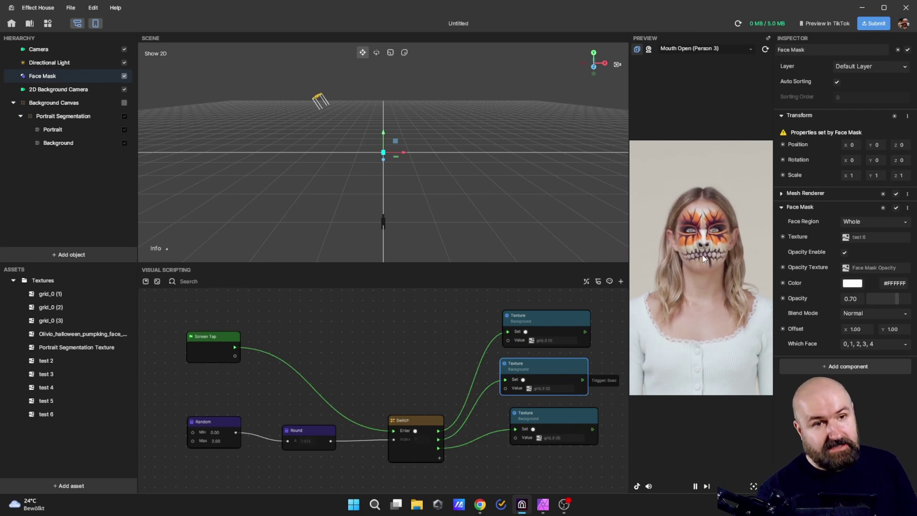
# Preview the mask on Head Turned (Person 2), then on Mouth Open (Person 4)
pyautogui.click(708, 50)
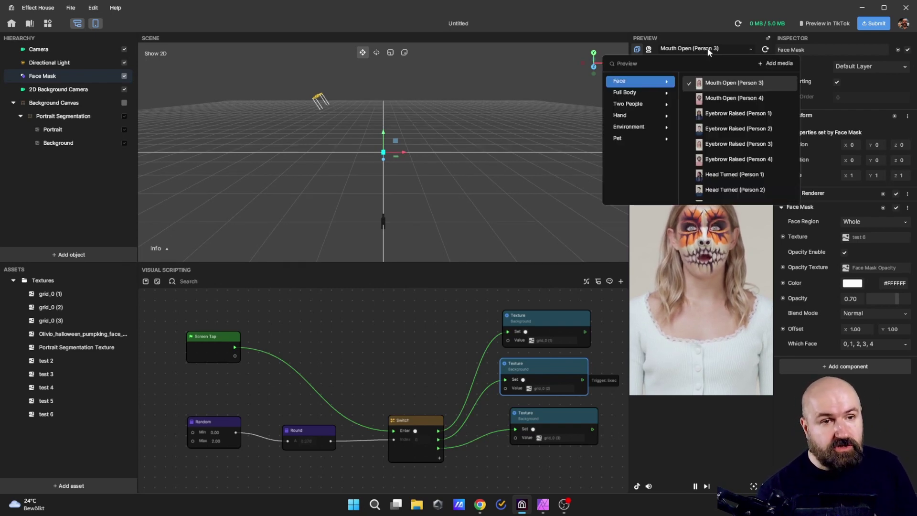
pyautogui.scroll(-1, 730, 134)
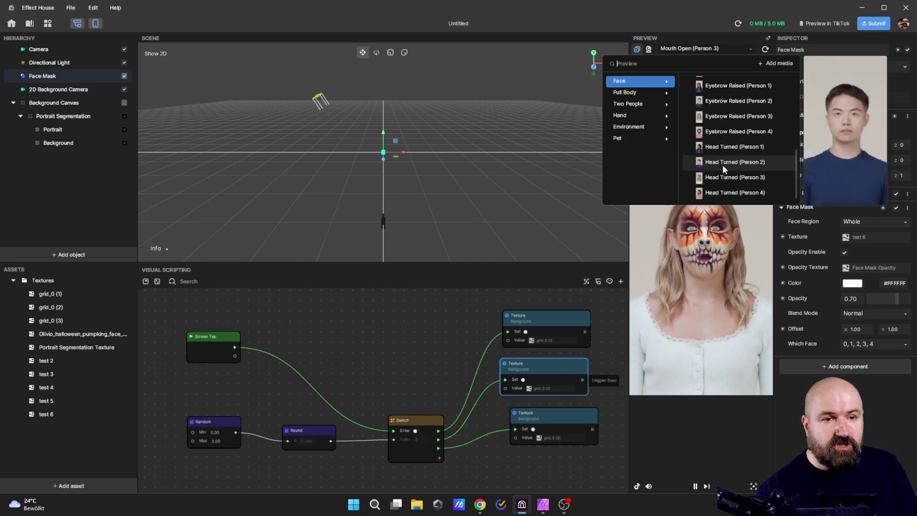
pyautogui.click(722, 161)
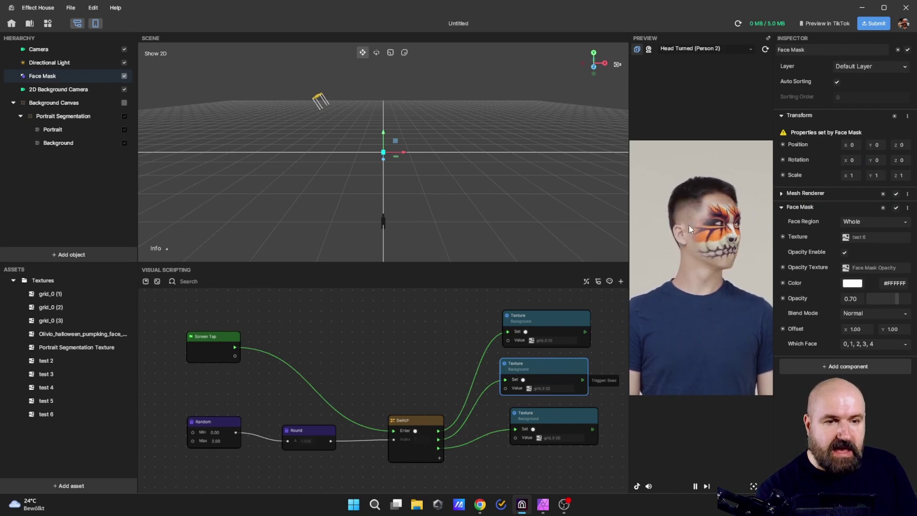
pyautogui.click(709, 47)
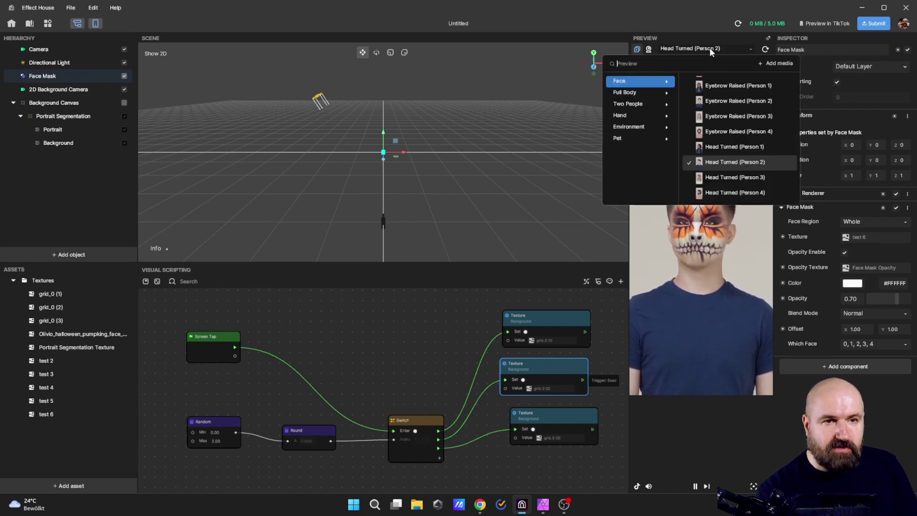
pyautogui.scroll(-3, 718, 133)
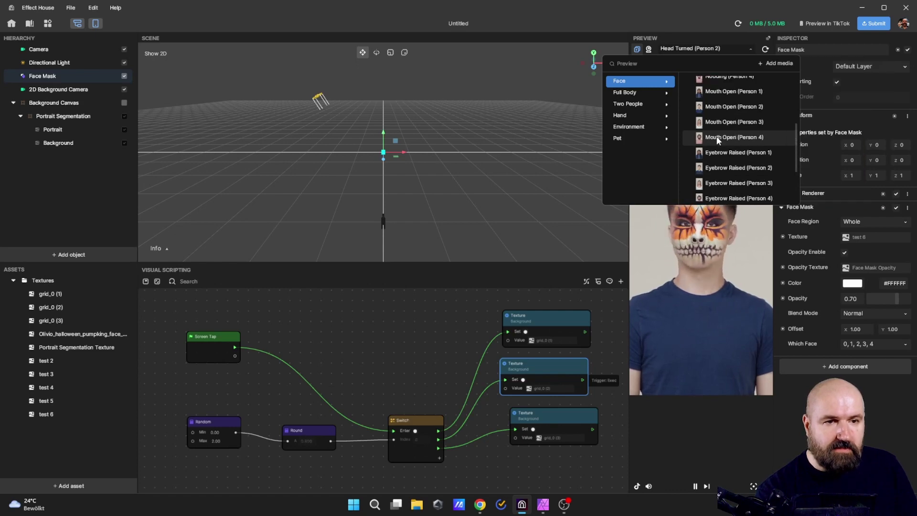
pyautogui.click(718, 137)
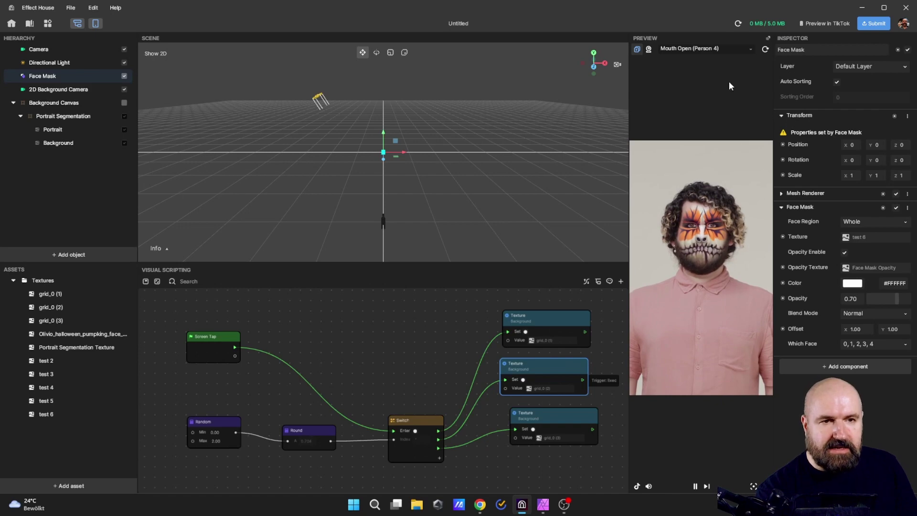
pyautogui.click(713, 48)
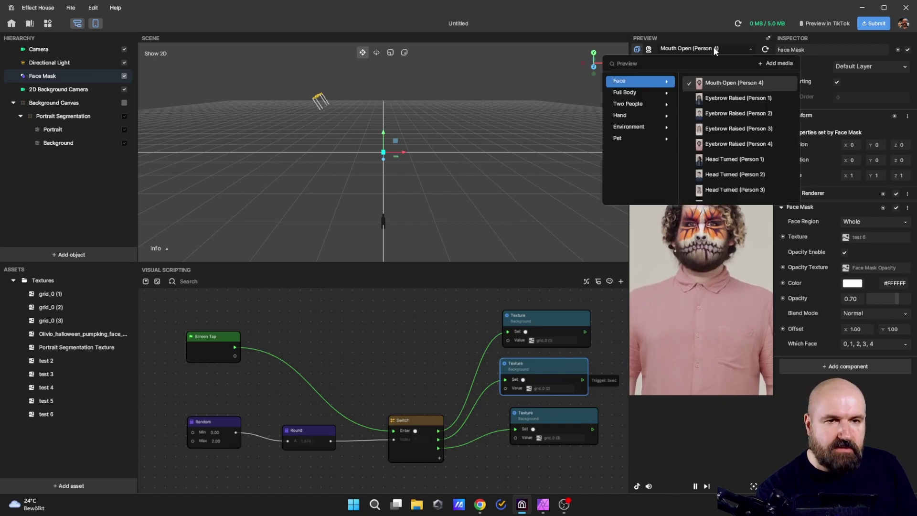
# Preview the effect on Dancing (Person 3) and toggle the Background Canvas on and off
pyautogui.click(641, 93)
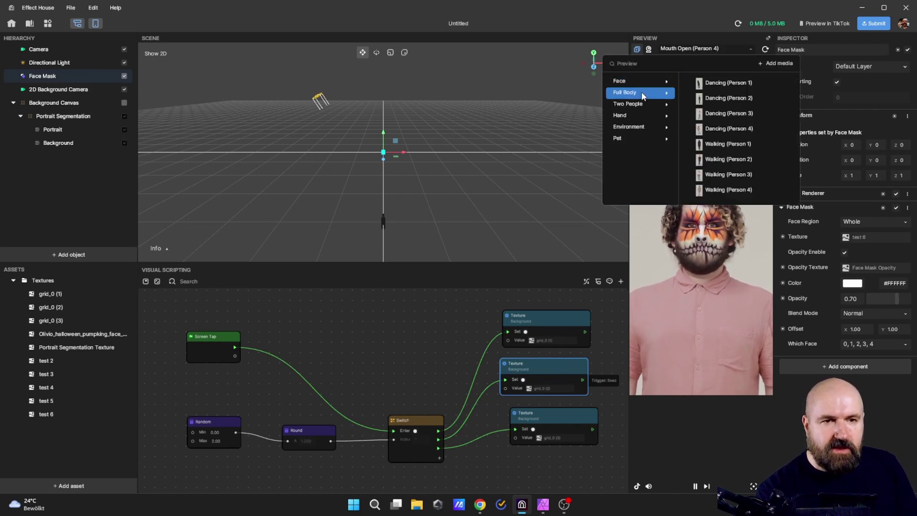
pyautogui.click(714, 114)
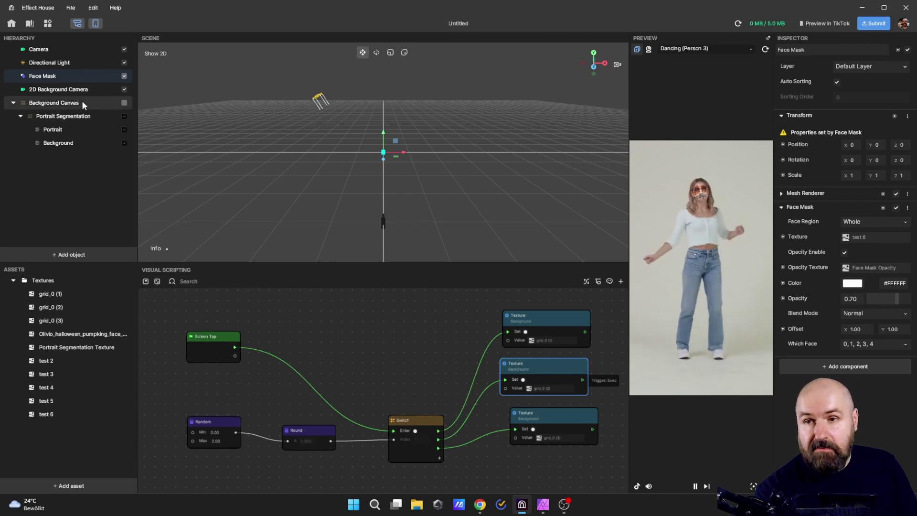
pyautogui.click(124, 103)
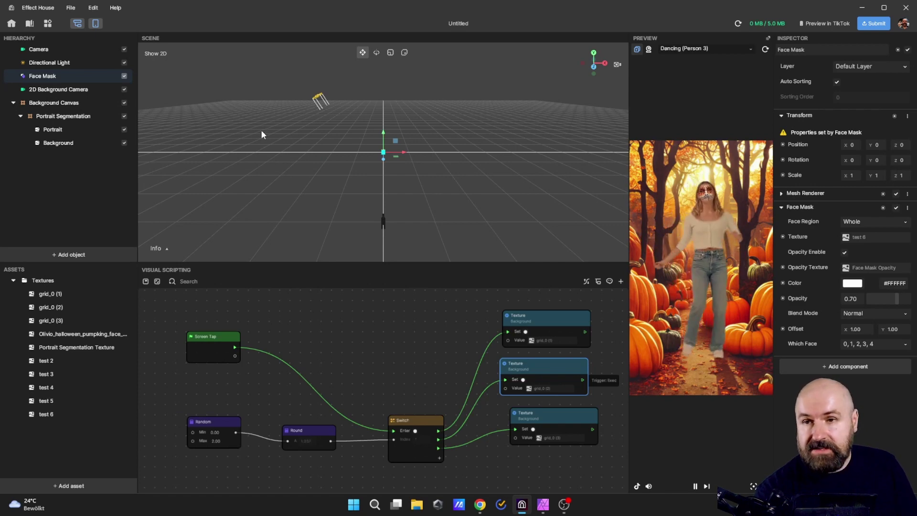
pyautogui.click(125, 102)
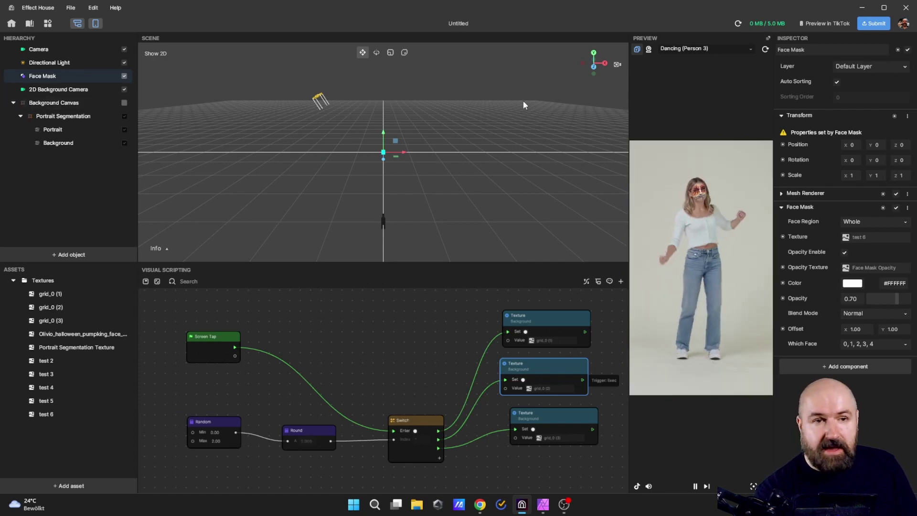
# Switch the preview clip to Two People > Mouth Open (Group 1)
pyautogui.click(687, 48)
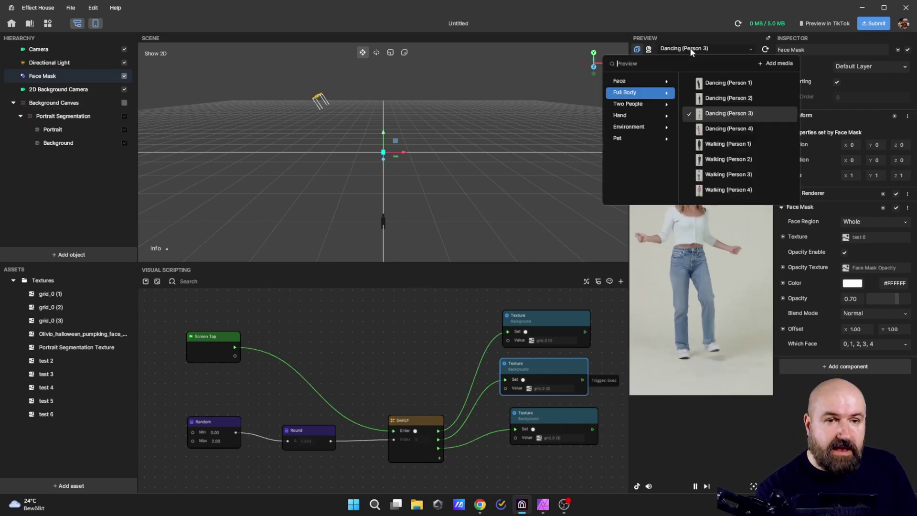
pyautogui.click(641, 101)
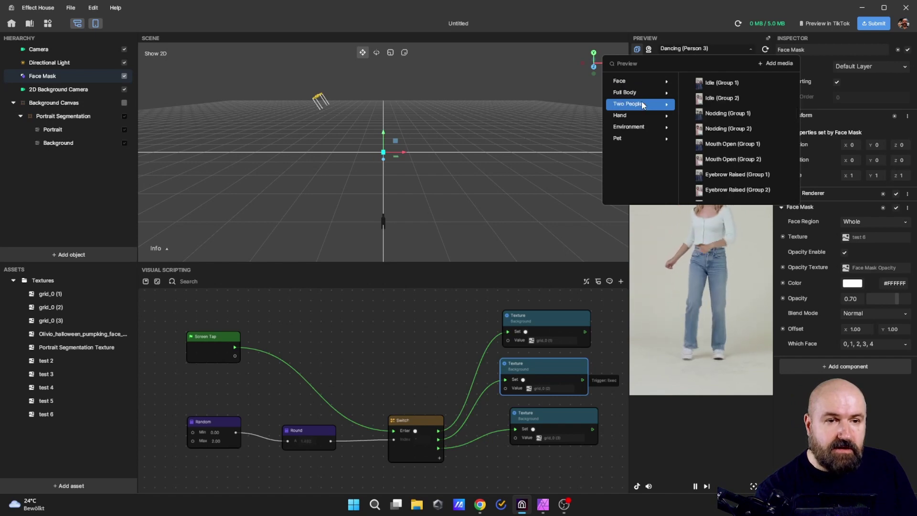
pyautogui.click(726, 144)
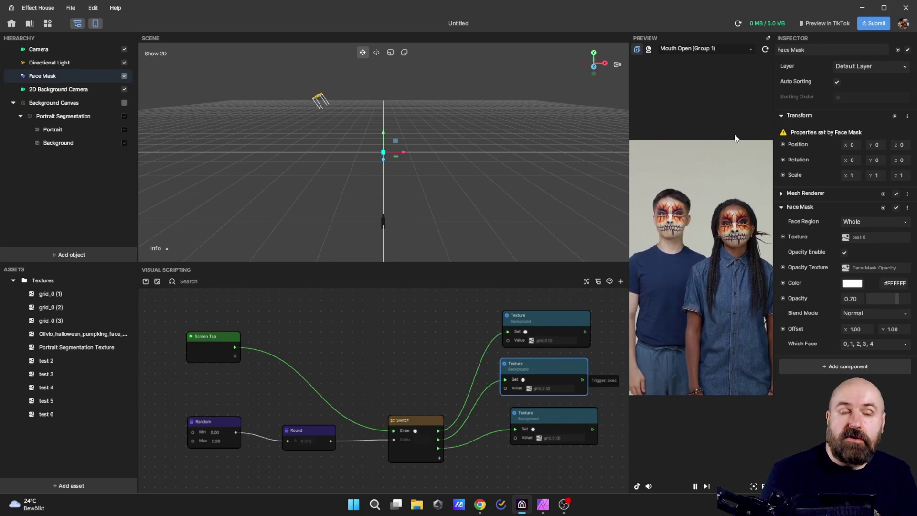
# Browse the Environment and Pet preview clips, then switch to Face > Mouth Open (Person 3)
pyautogui.click(702, 51)
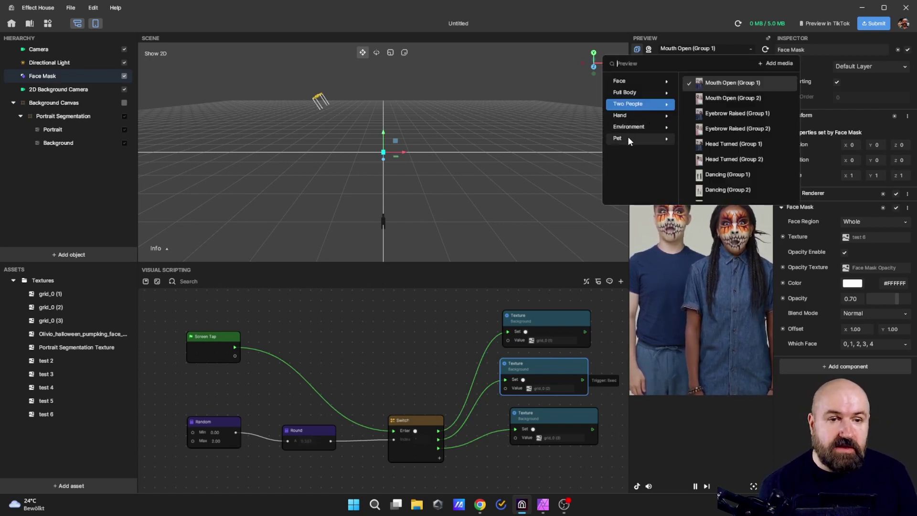
pyautogui.click(636, 126)
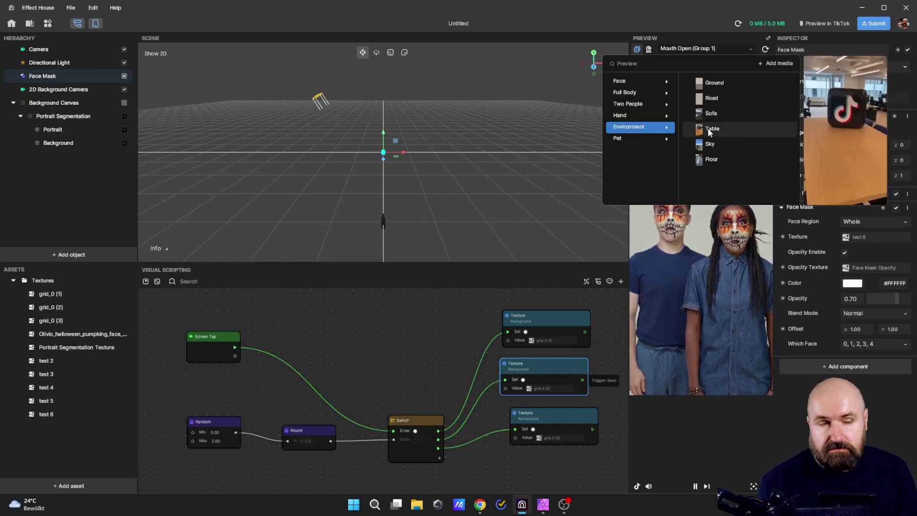
pyautogui.click(639, 137)
pyautogui.moveTo(720, 146)
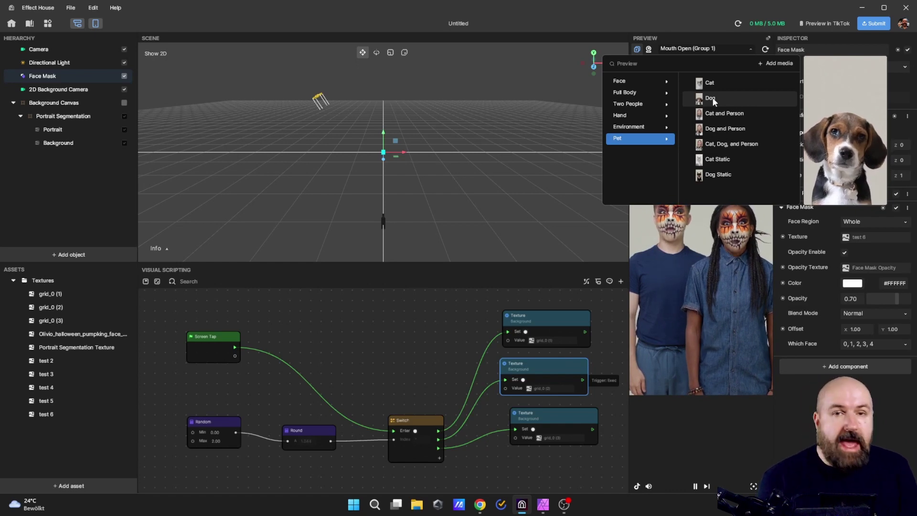
pyautogui.click(652, 78)
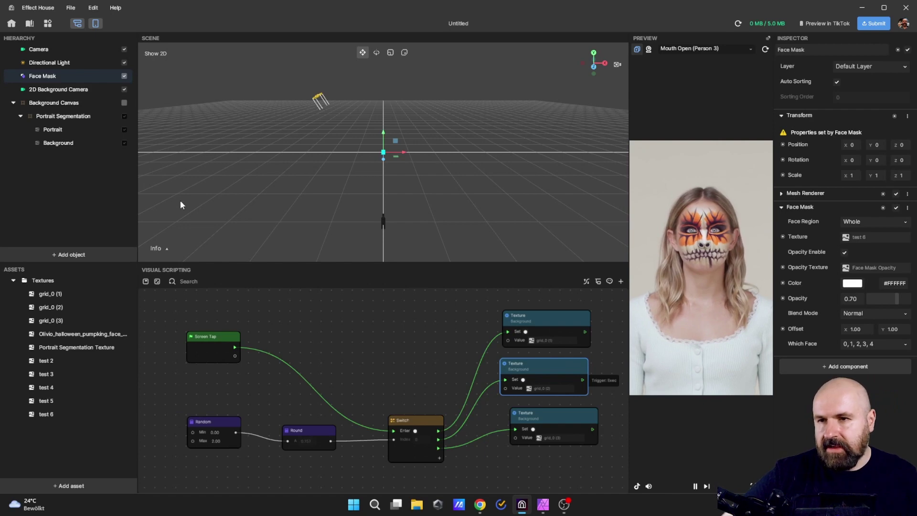
# Turn the Background Canvas back on in the Hierarchy
pyautogui.rightClick(42, 193)
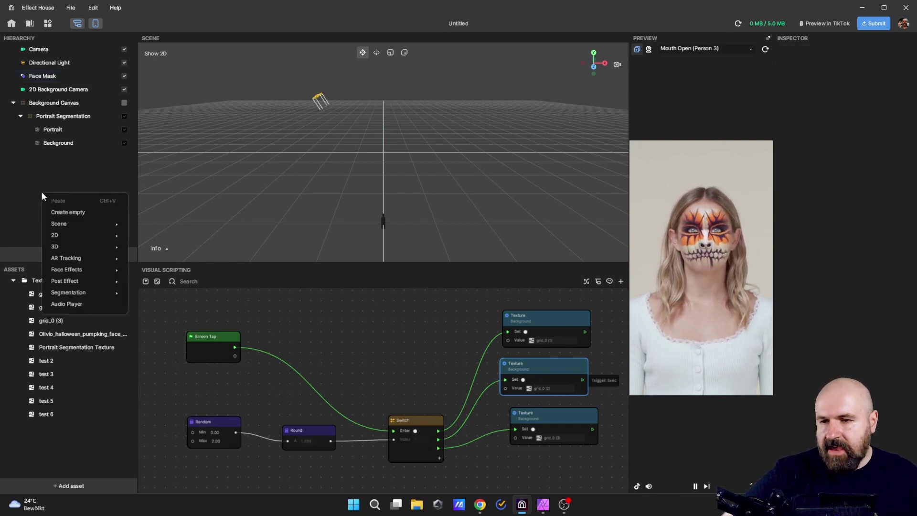
pyautogui.moveTo(74, 293)
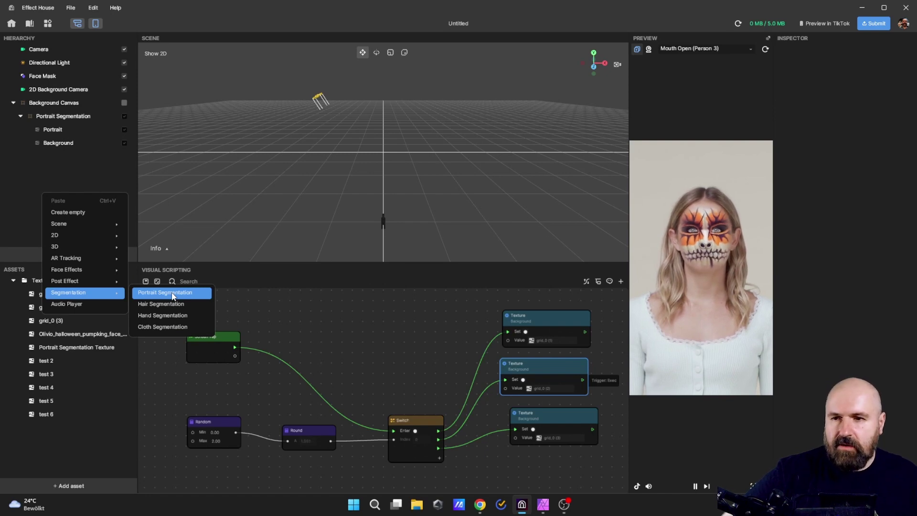
pyautogui.click(20, 171)
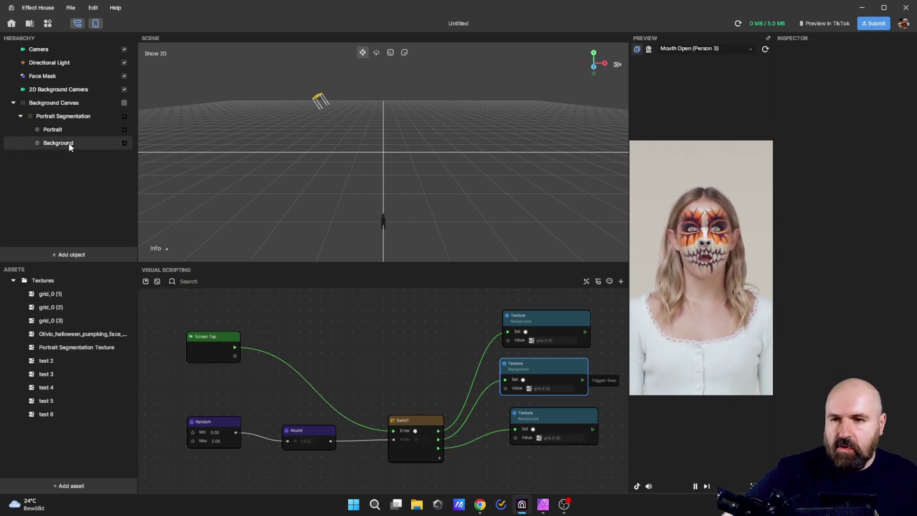
pyautogui.click(53, 130)
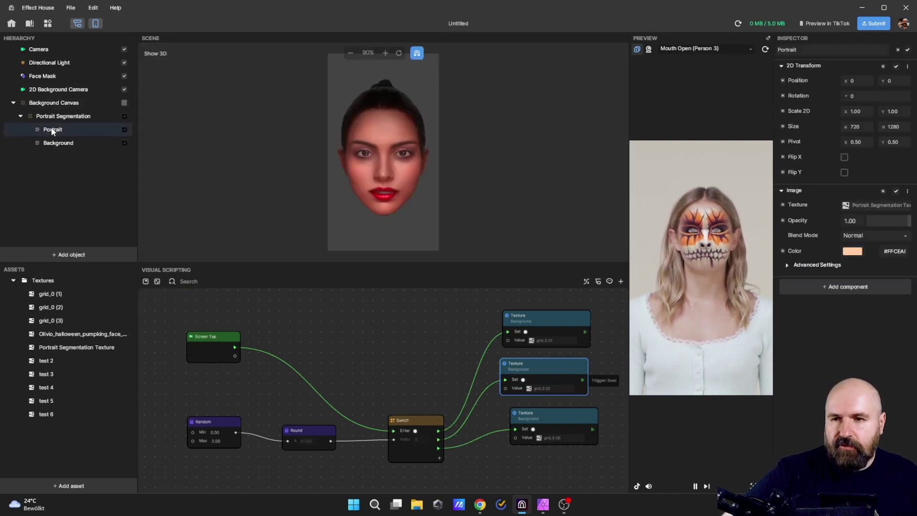
pyautogui.click(58, 142)
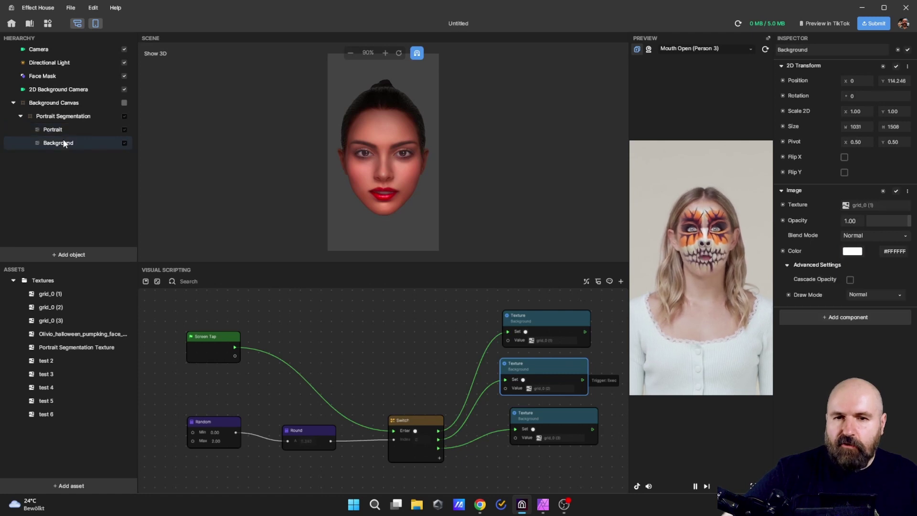
pyautogui.click(125, 103)
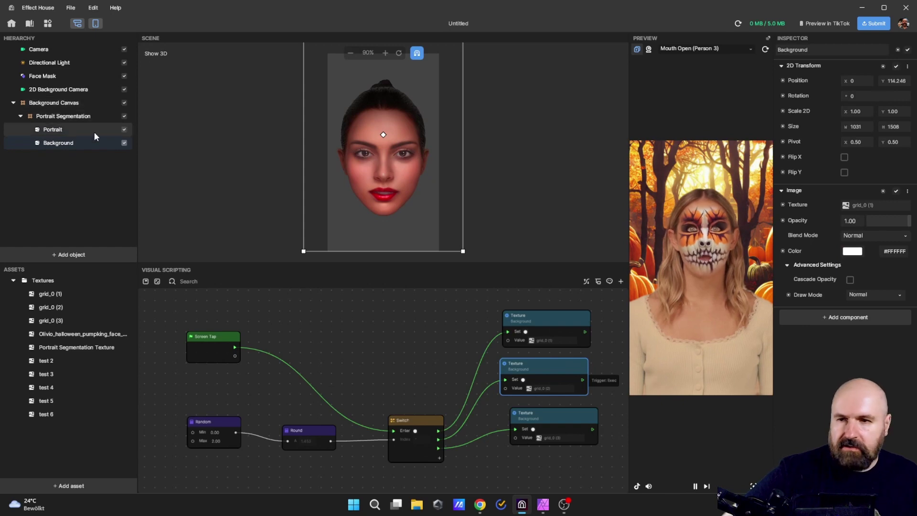
# Give the Portrait cutout a light pink Image Color tint
pyautogui.click(53, 132)
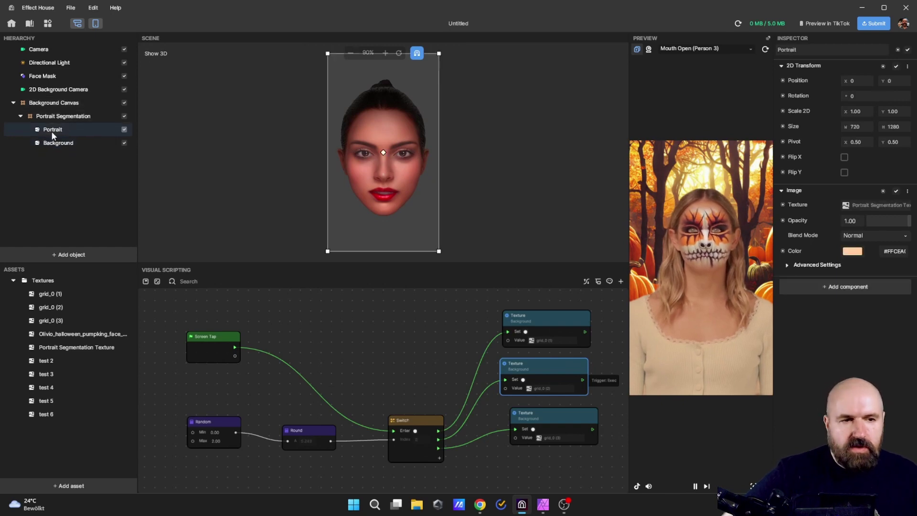
pyautogui.click(858, 255)
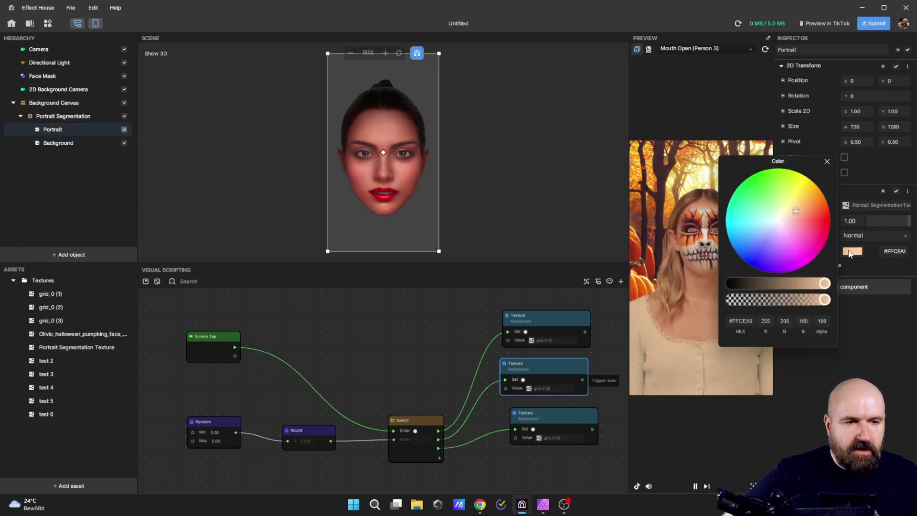
pyautogui.click(807, 222)
pyautogui.moveTo(807, 233)
pyautogui.mouseDown()
pyautogui.moveTo(776, 248)
pyautogui.moveTo(775, 231)
pyautogui.moveTo(751, 233)
pyautogui.moveTo(766, 208)
pyautogui.moveTo(757, 248)
pyautogui.moveTo(786, 241)
pyautogui.moveTo(798, 221)
pyautogui.moveTo(761, 242)
pyautogui.moveTo(792, 216)
pyautogui.mouseUp()
pyautogui.click(826, 163)
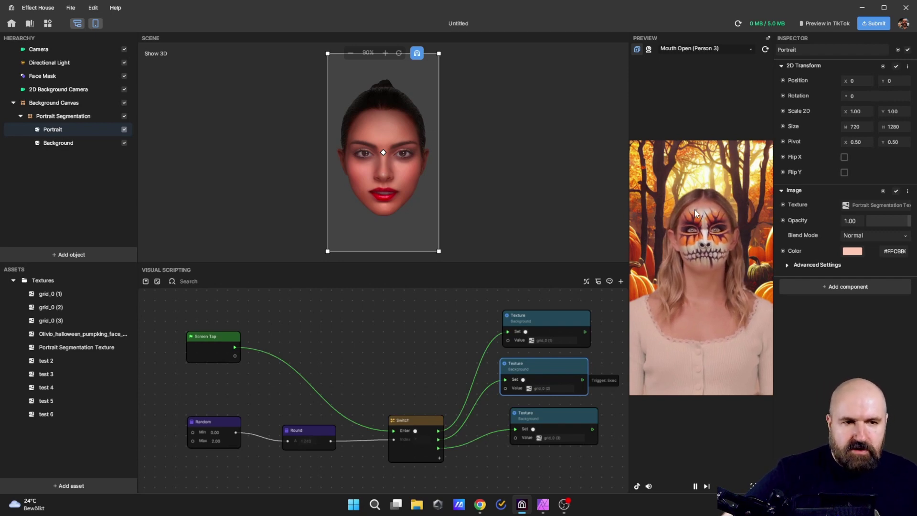
pyautogui.click(51, 144)
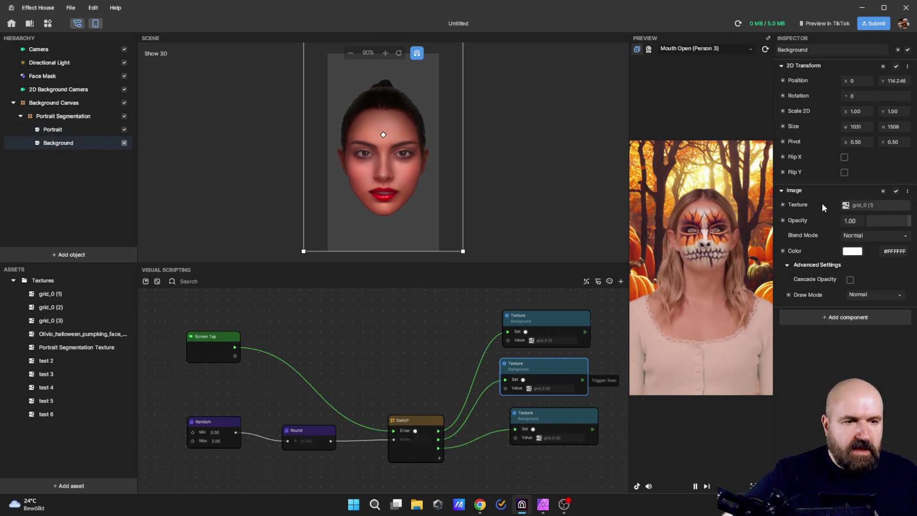
pyautogui.click(861, 202)
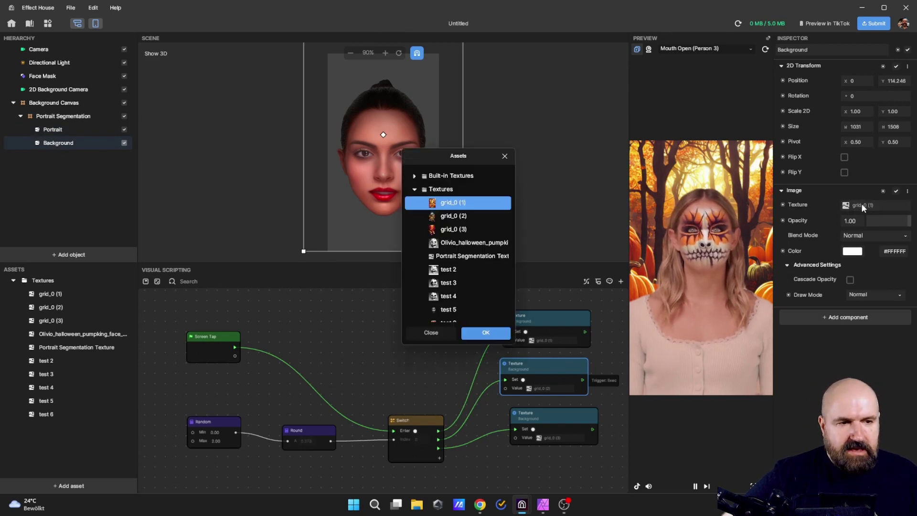
pyautogui.click(504, 156)
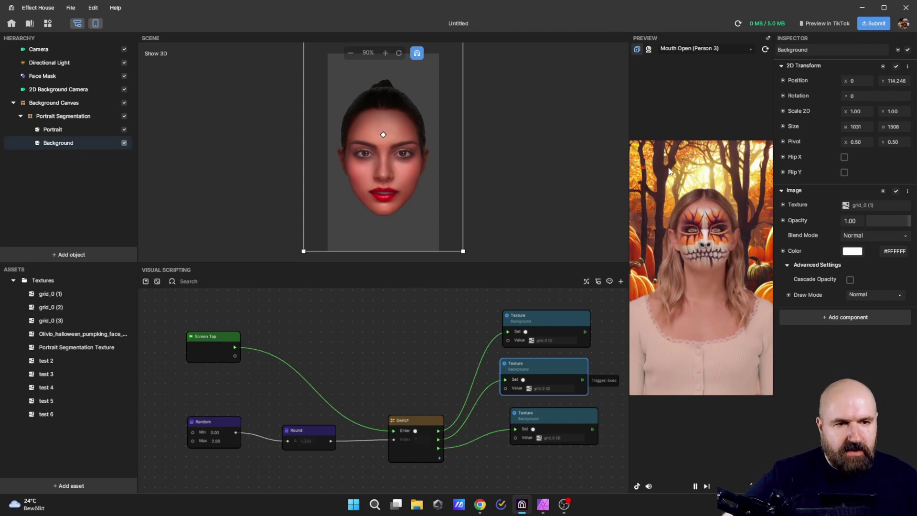
pyautogui.click(679, 201)
pyautogui.click(678, 200)
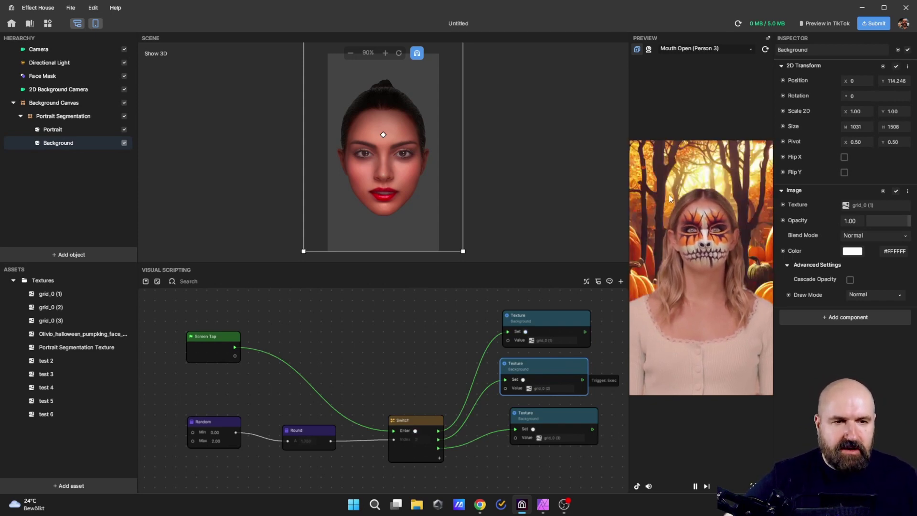
pyautogui.click(674, 179)
pyautogui.click(672, 172)
pyautogui.click(673, 173)
pyautogui.click(672, 173)
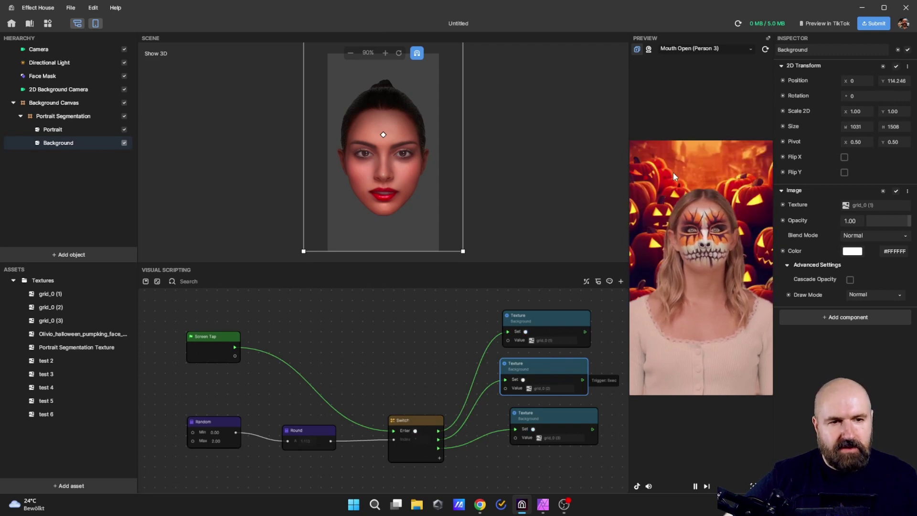
pyautogui.click(672, 173)
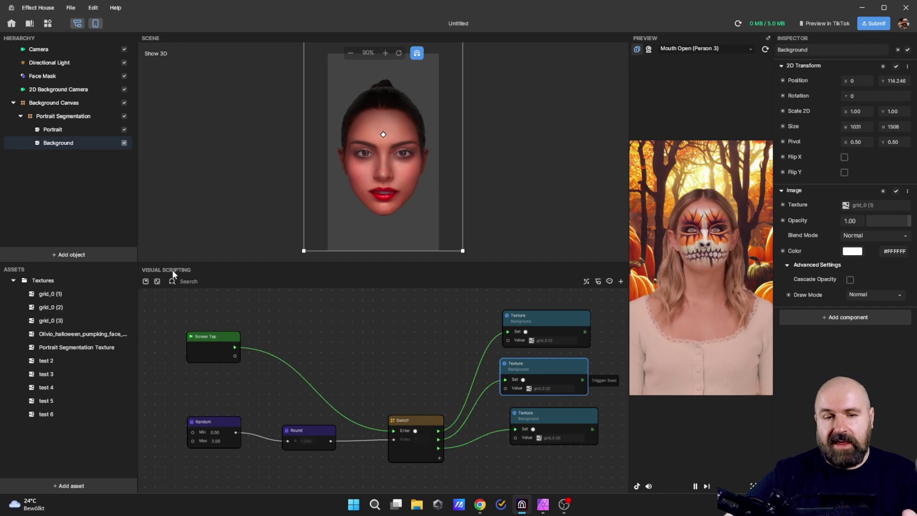
pyautogui.rightClick(293, 319)
pyautogui.click(316, 324)
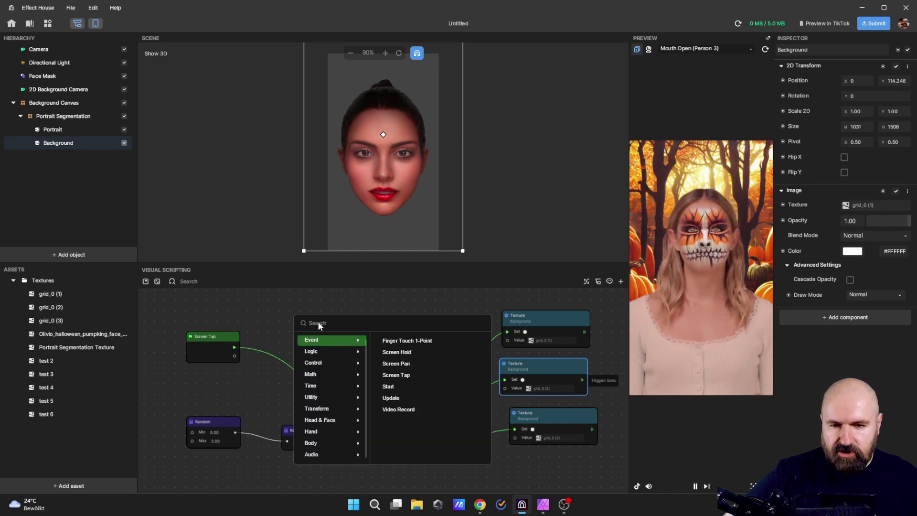
pyautogui.click(399, 341)
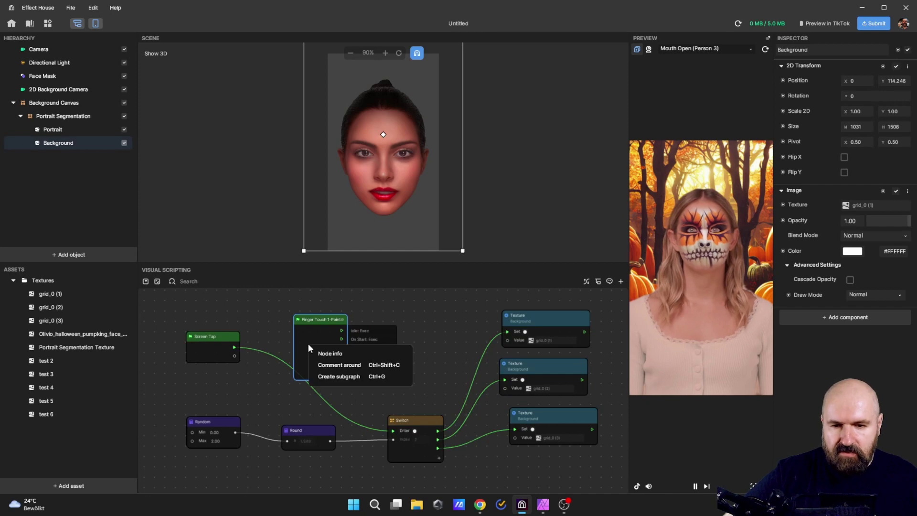
pyautogui.press('Delete')
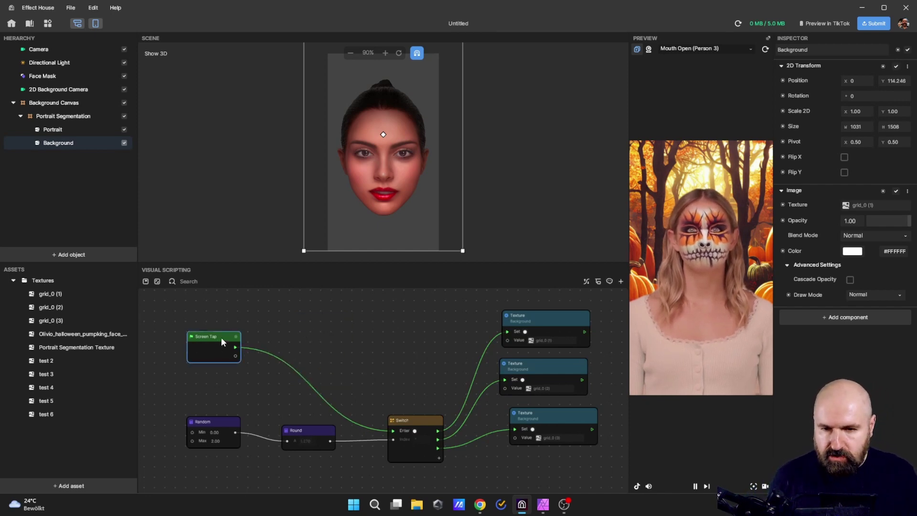
# Rearrange the Screen Tap, Round and Random nodes and center Random in the graph
pyautogui.moveTo(216, 338); pyautogui.dragTo(330, 359)
pyautogui.moveTo(305, 430); pyautogui.dragTo(342, 428)
pyautogui.moveTo(227, 421); pyautogui.dragTo(288, 422)
pyautogui.scroll(5, 327, 375)
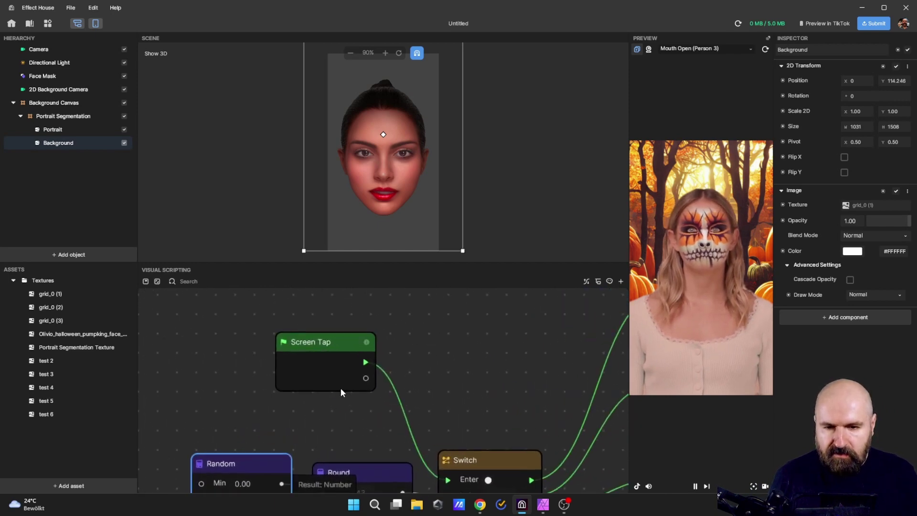
pyautogui.moveTo(448, 414); pyautogui.dragTo(405, 400, button='middle')
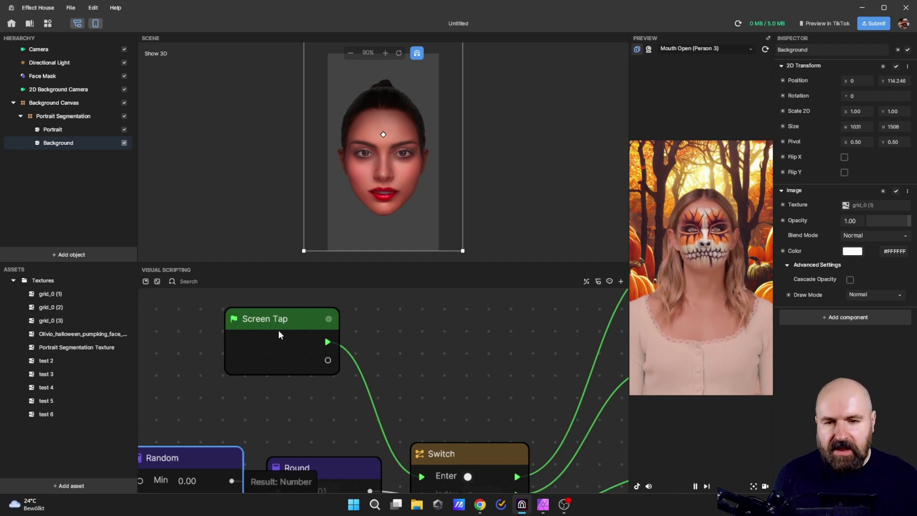
pyautogui.moveTo(437, 374); pyautogui.dragTo(417, 302)
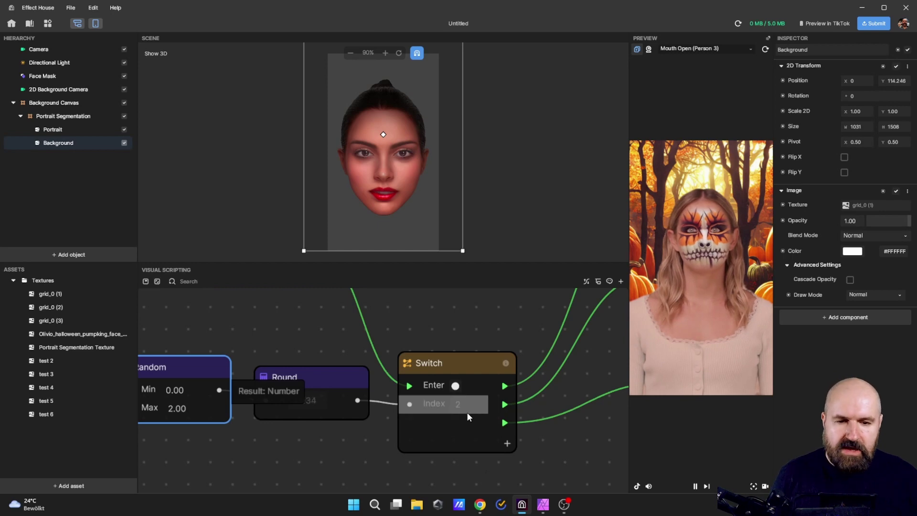
pyautogui.hscroll(-1, 300, 333)
pyautogui.moveTo(301, 334); pyautogui.dragTo(411, 329, button='middle')
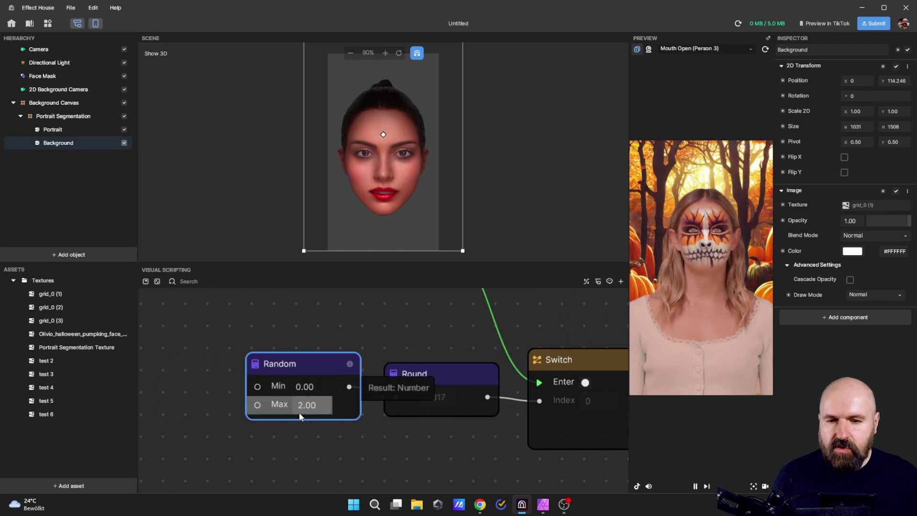
pyautogui.moveTo(466, 462); pyautogui.dragTo(405, 450, button='middle')
# Connect the Random node's Result output to the Round node's A input
pyautogui.moveTo(362, 385); pyautogui.dragTo(356, 388)
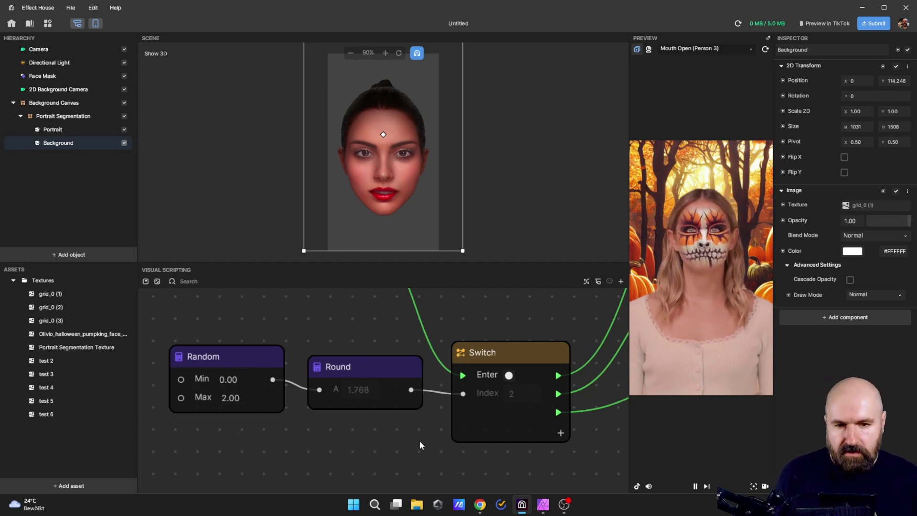
pyautogui.moveTo(408, 429); pyautogui.dragTo(331, 418)
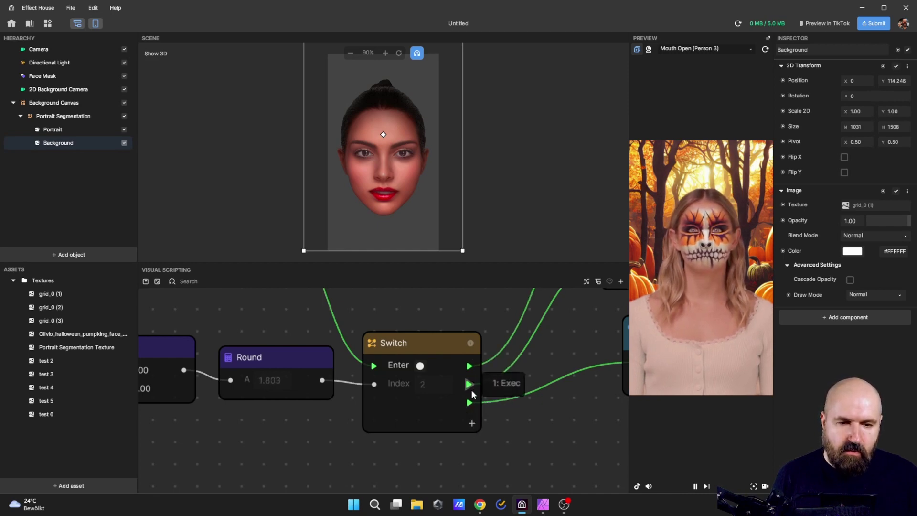
pyautogui.moveTo(580, 321); pyautogui.dragTo(408, 439, button='middle')
pyautogui.moveTo(407, 337); pyautogui.dragTo(364, 431, button='middle')
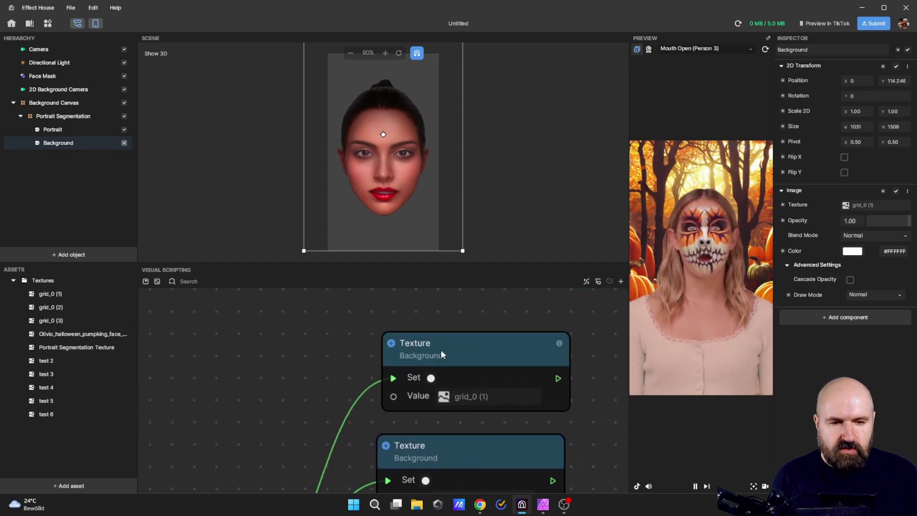
pyautogui.scroll(-5, 473, 305)
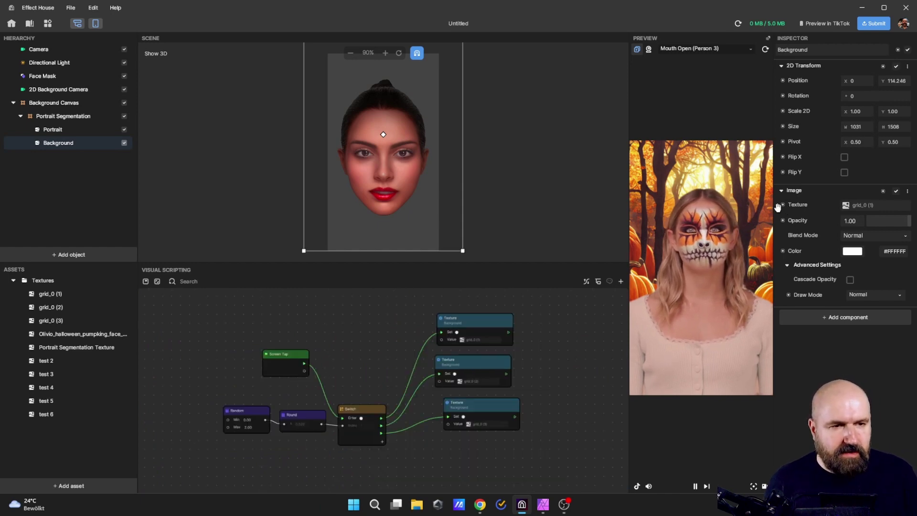
pyautogui.click(782, 205)
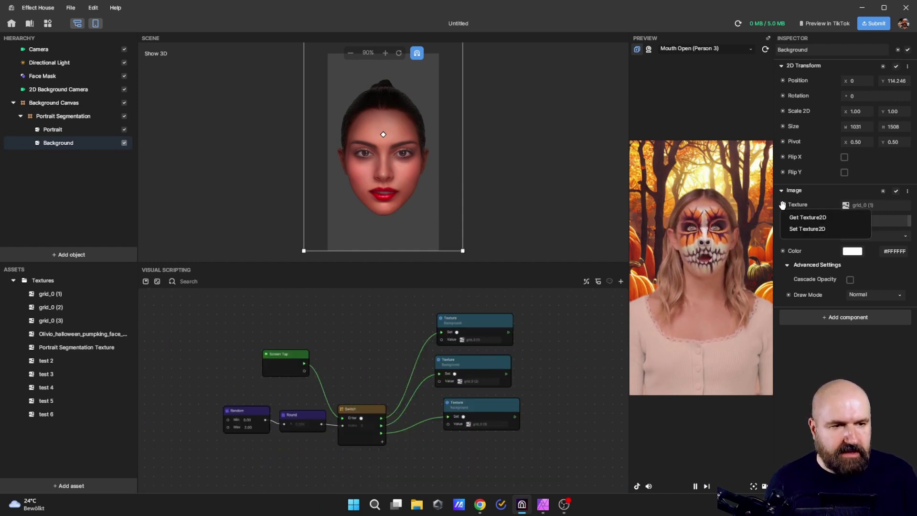
pyautogui.click(824, 230)
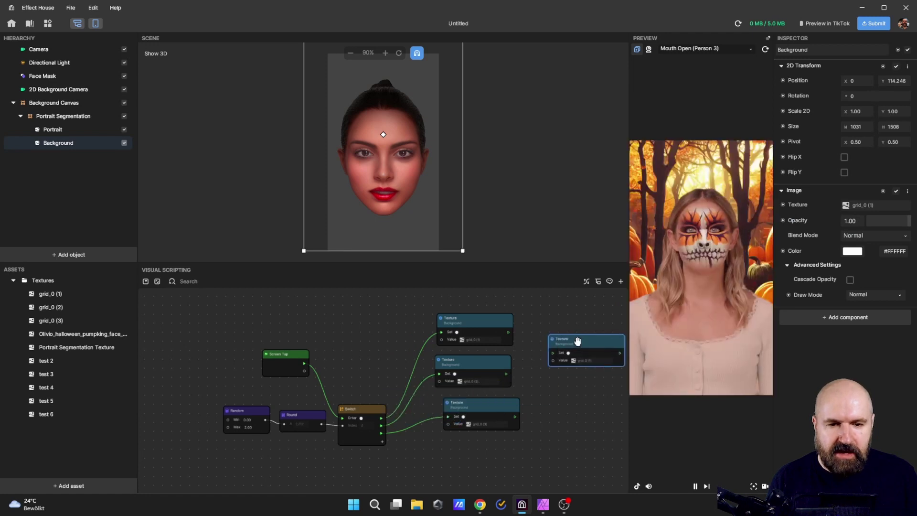
pyautogui.click(558, 334)
pyautogui.scroll(2, 533, 351)
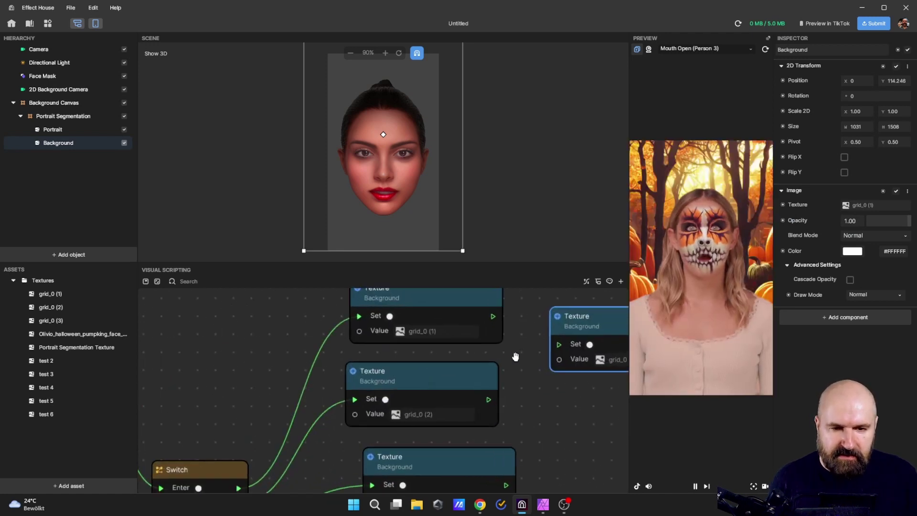
pyautogui.moveTo(519, 357); pyautogui.dragTo(358, 395)
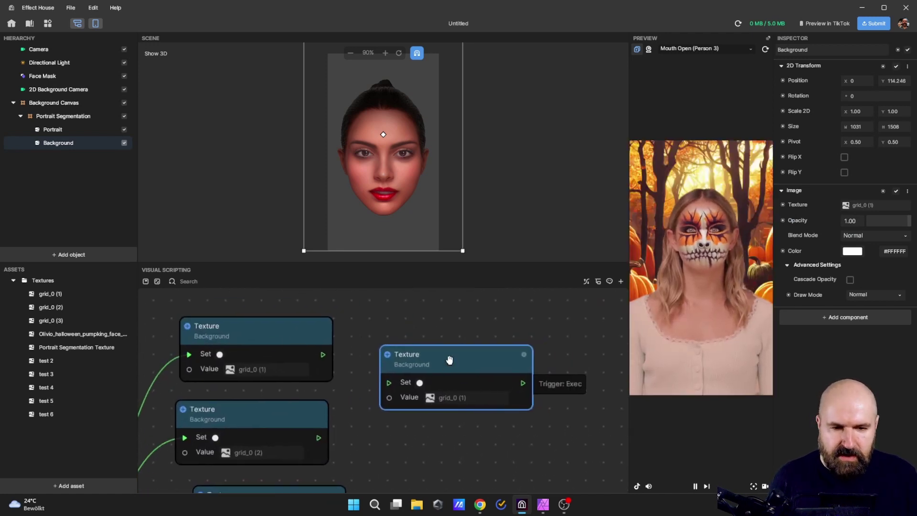
pyautogui.press('Delete')
pyautogui.moveTo(409, 358); pyautogui.dragTo(575, 328)
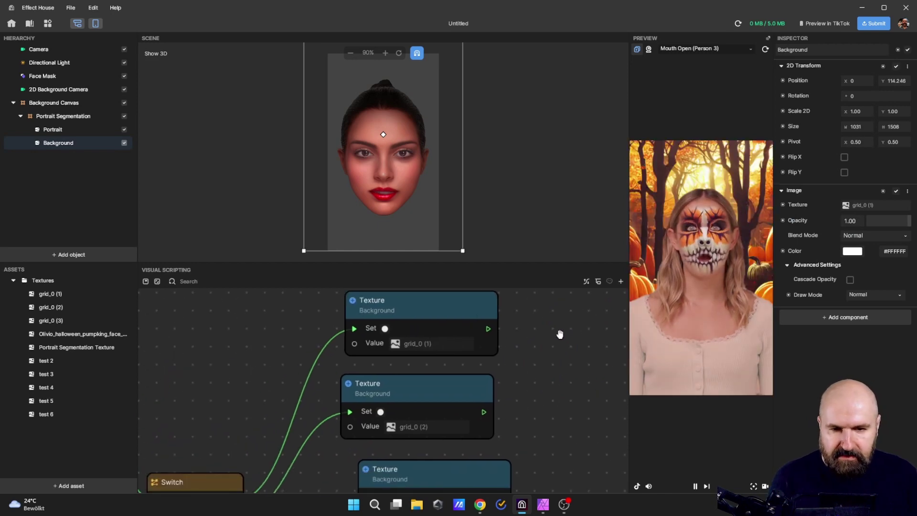
pyautogui.scroll(2, 444, 351)
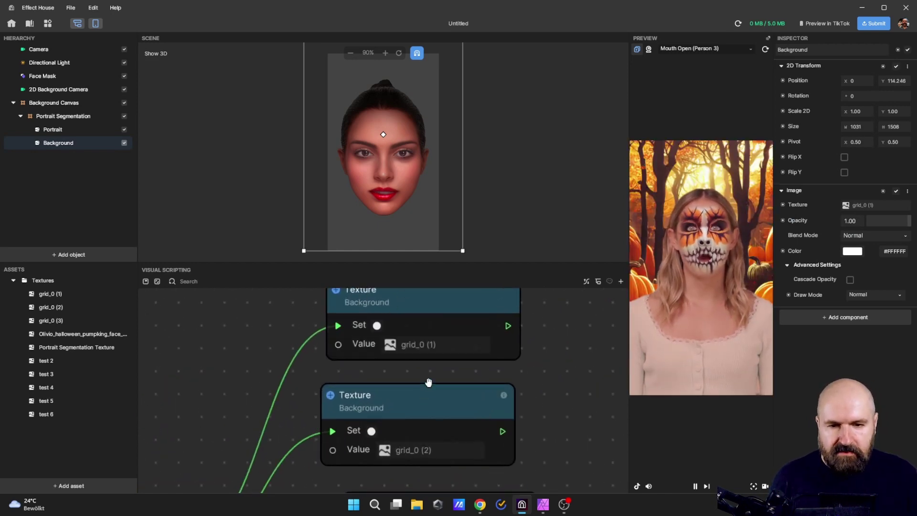
pyautogui.click(412, 299)
pyautogui.hotkey('ctrl', 'v')
pyautogui.moveTo(501, 319); pyautogui.dragTo(522, 331)
pyautogui.press('Delete')
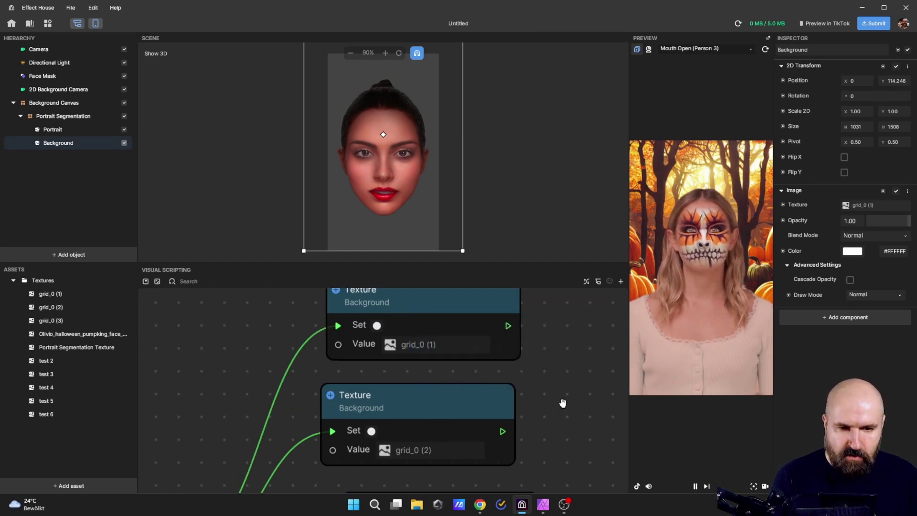
pyautogui.moveTo(561, 401); pyautogui.dragTo(569, 312)
pyautogui.scroll(-5, 494, 370)
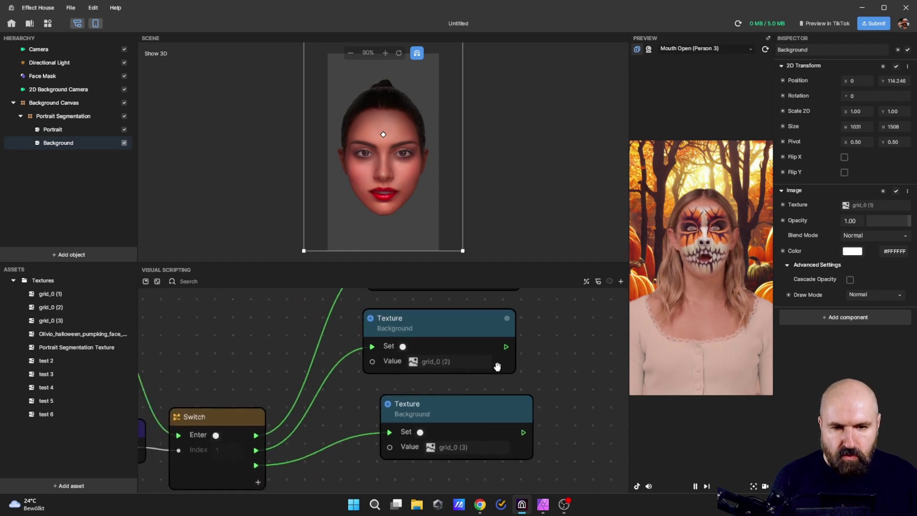
pyautogui.scroll(2, 367, 424)
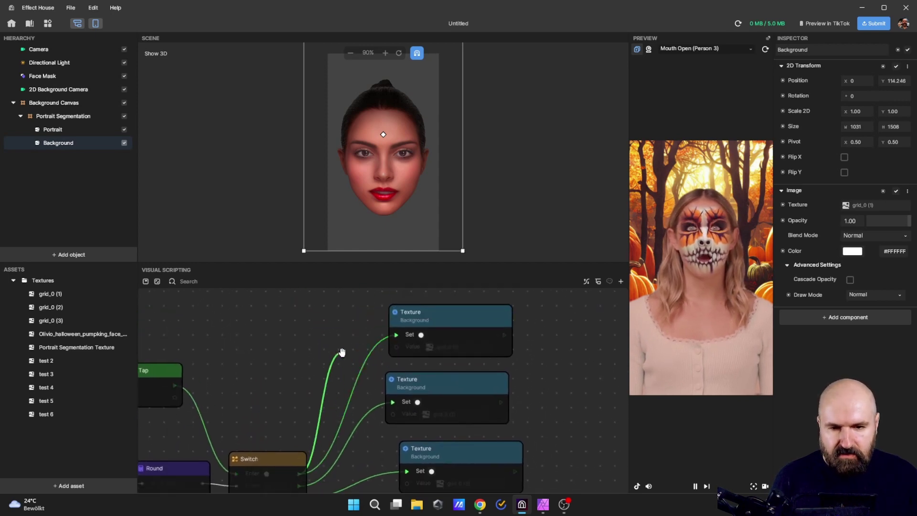
pyautogui.moveTo(342, 353); pyautogui.dragTo(342, 353)
pyautogui.click(322, 370)
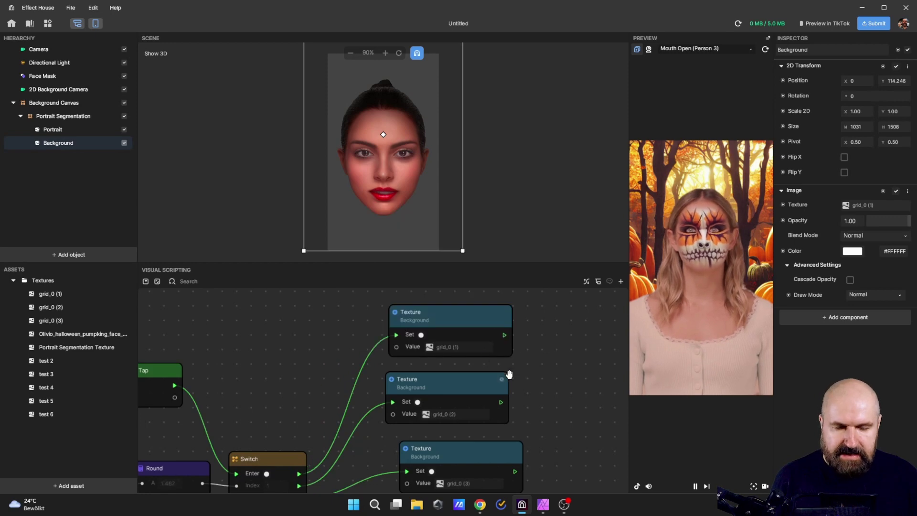
pyautogui.moveTo(517, 375); pyautogui.dragTo(510, 392)
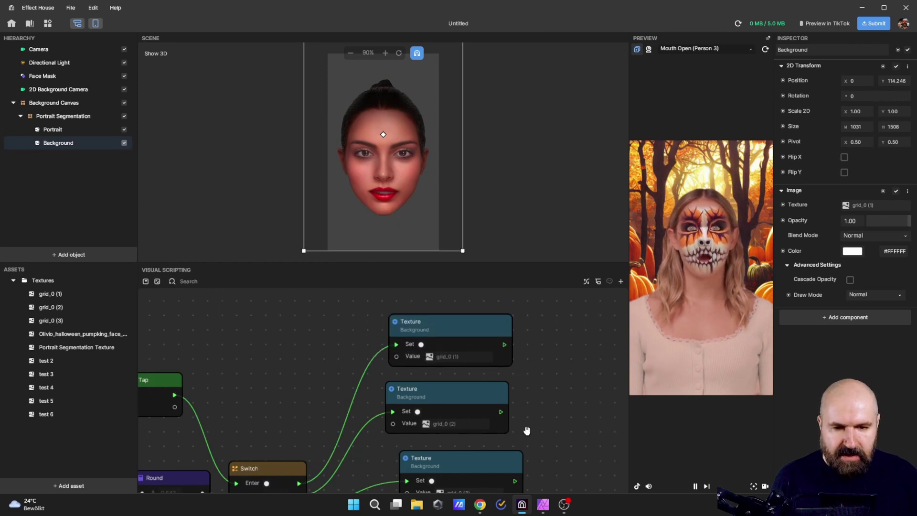
pyautogui.moveTo(527, 429); pyautogui.dragTo(477, 361)
pyautogui.scroll(3, 477, 360)
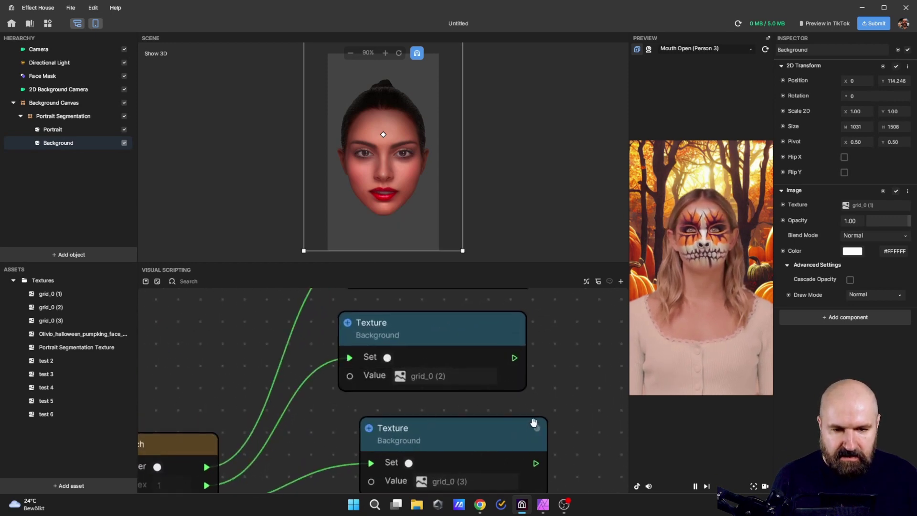
pyautogui.moveTo(538, 413); pyautogui.dragTo(520, 352)
pyautogui.scroll(-3, 579, 334)
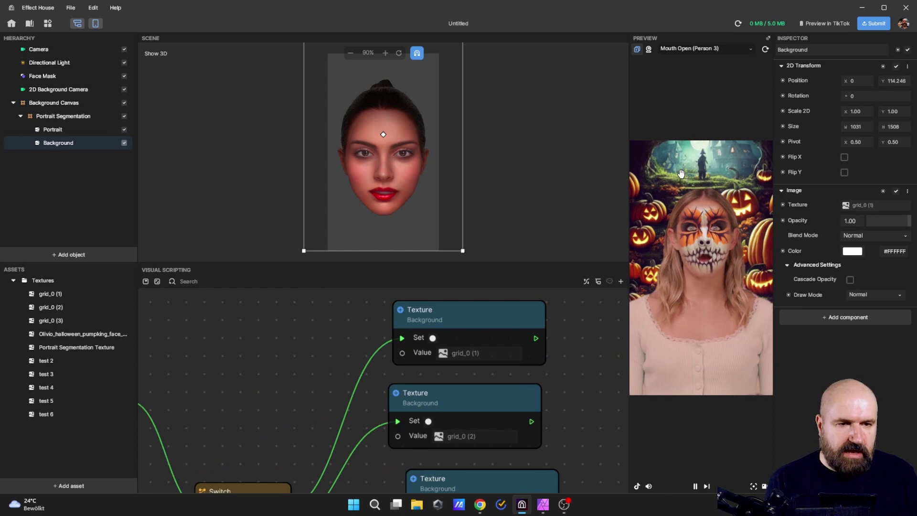
# Preview the filter on the Full Body Dancing (Person 2) clip and tap twice to cycle backgrounds
pyautogui.click(704, 49)
pyautogui.moveTo(634, 92)
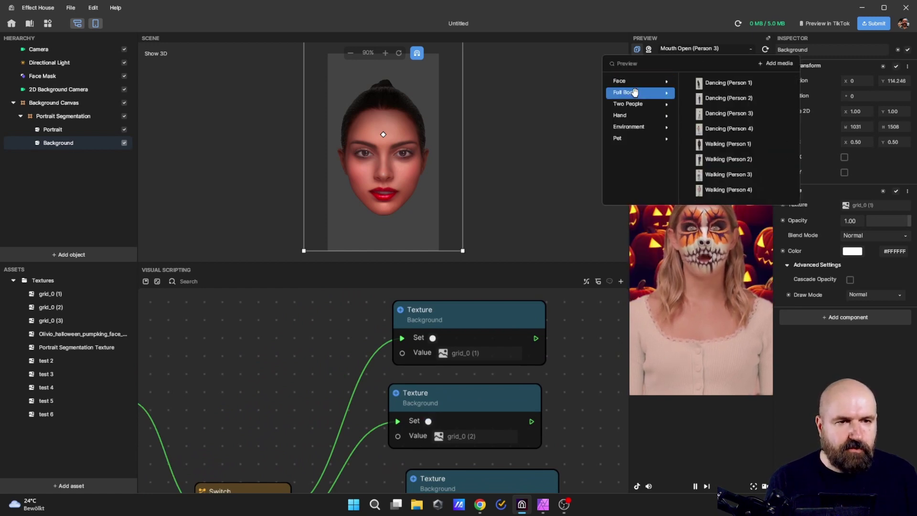
pyautogui.click(729, 97)
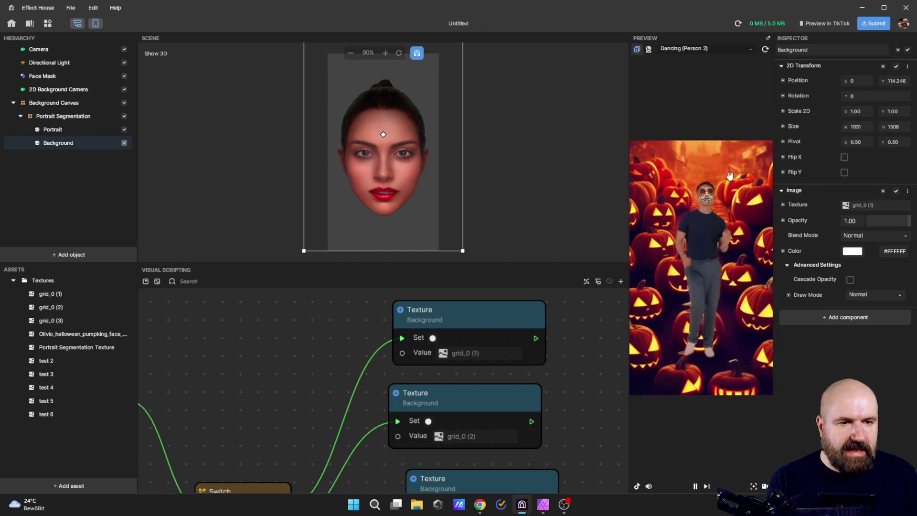
pyautogui.click(735, 213)
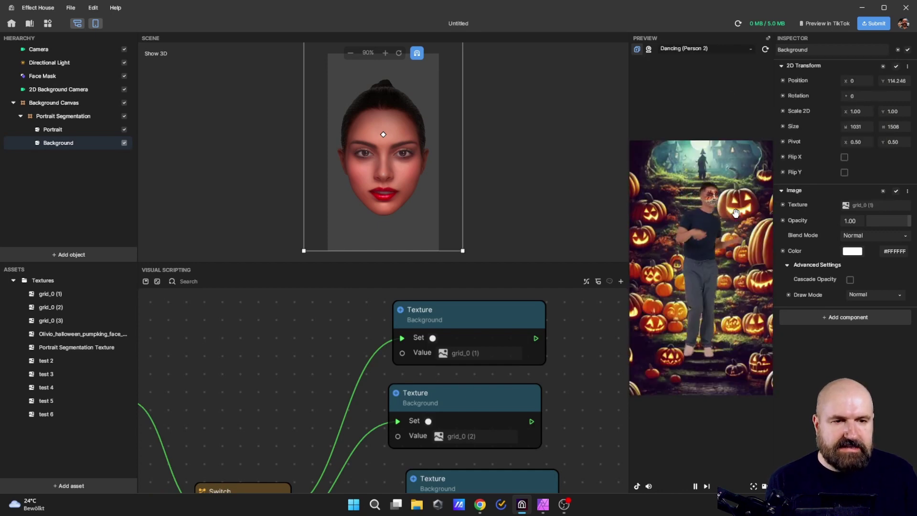
pyautogui.click(728, 169)
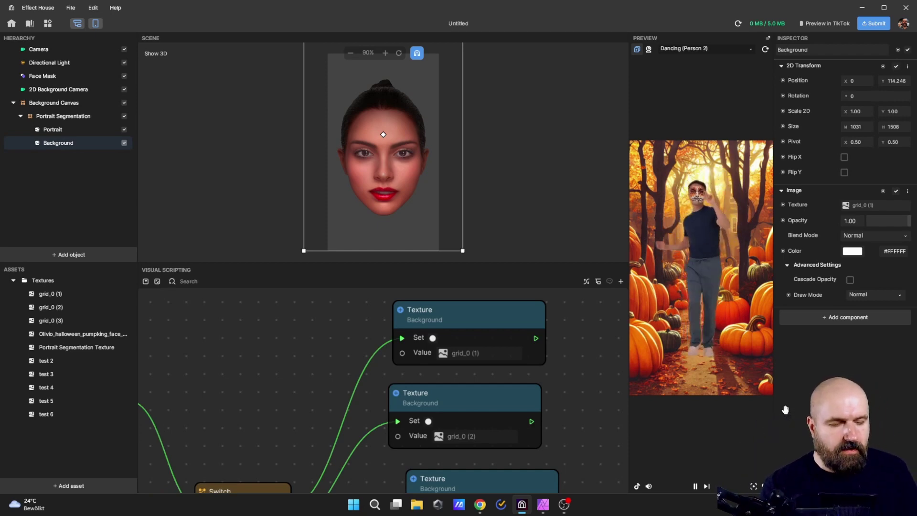
# Generate the Preview in TikTok QR code
pyautogui.click(814, 32)
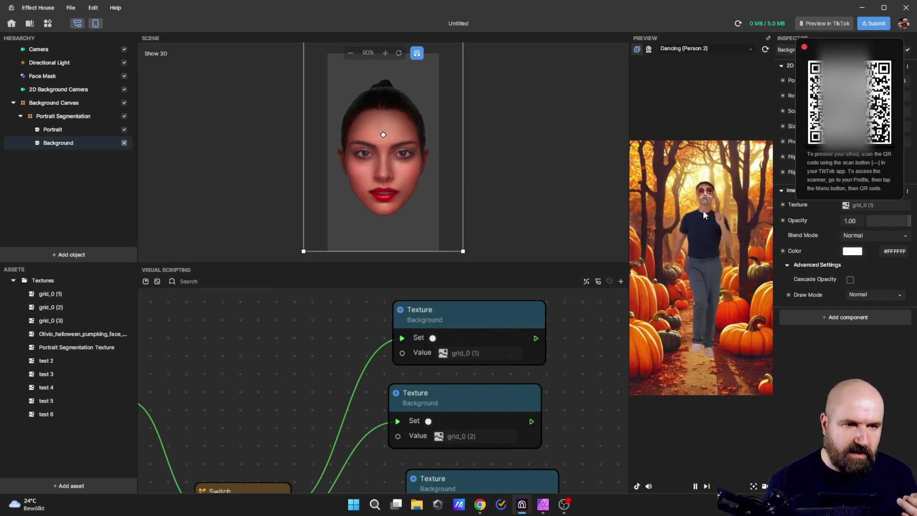
# Close the TikTok preview QR code popup
pyautogui.click(695, 12)
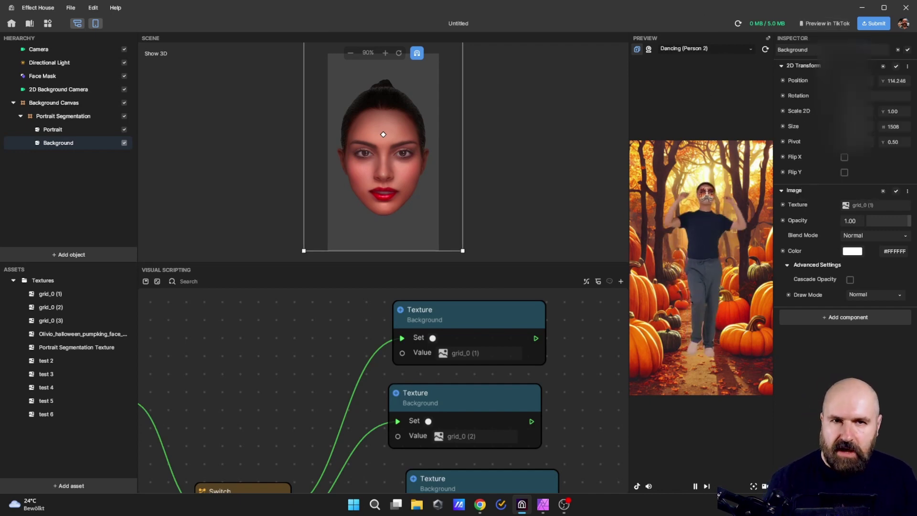